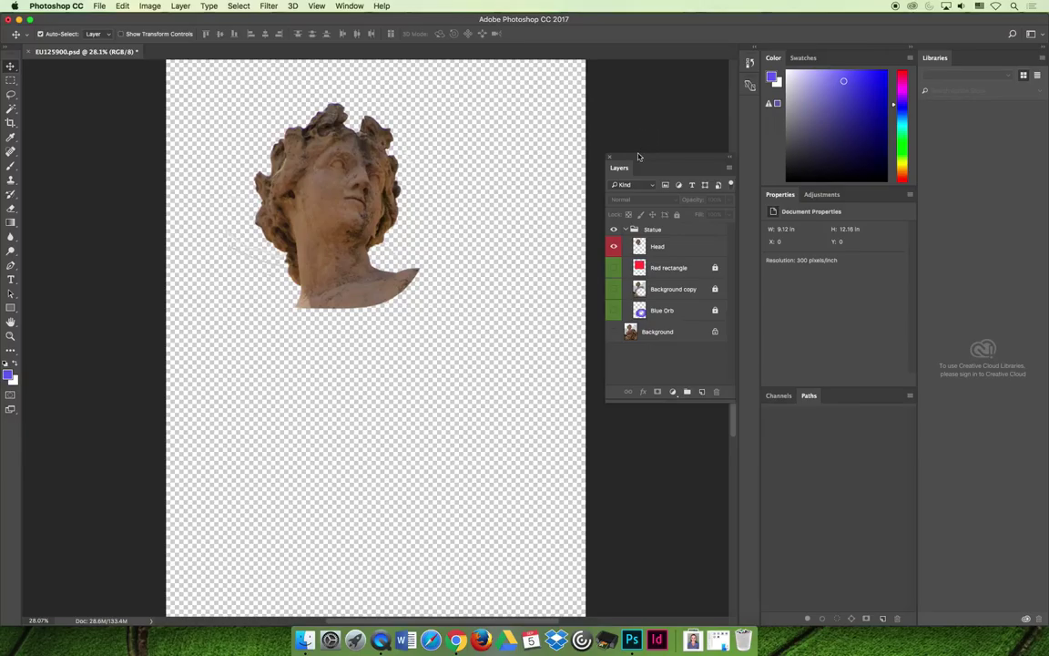
Show the Red rectangle layer and zoom in to frame the whole statue head.
{"action": "left_click", "coordinate": [614, 268]}
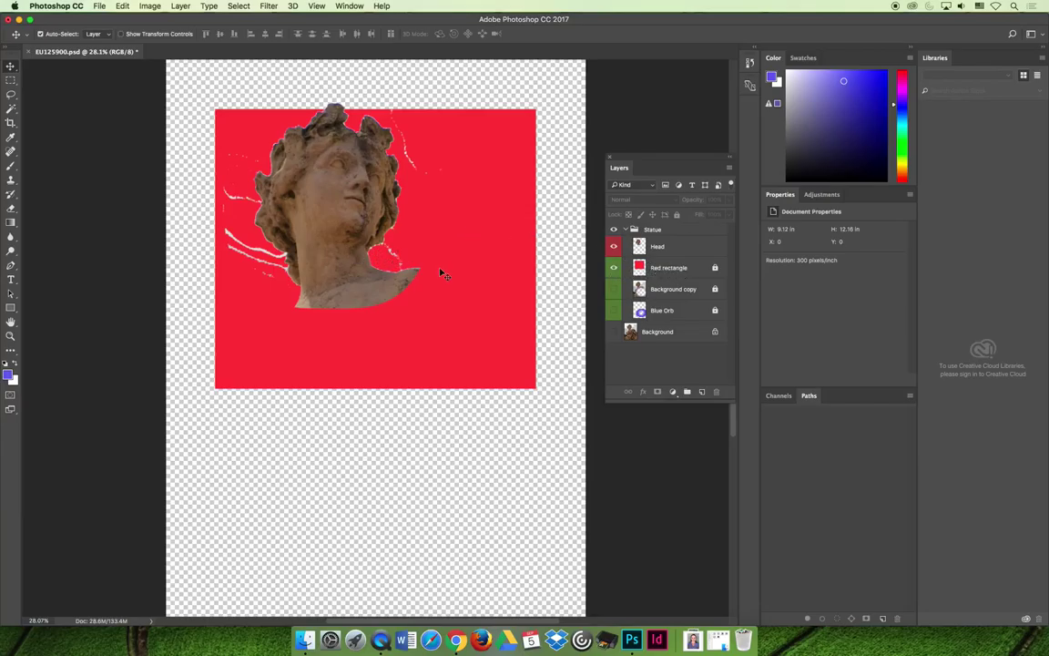
{"action": "key", "text": "super+equal"}
{"action": "key", "text": "super+equal"}
{"action": "key", "text": "super+equal"}
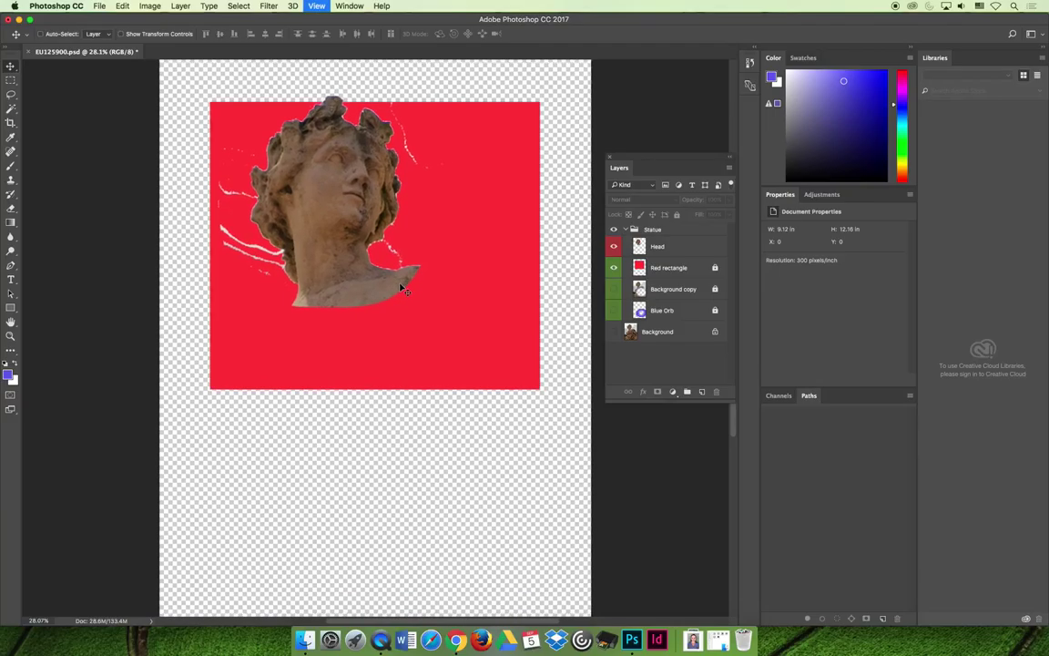
{"action": "left_click_drag", "start_coordinate": [364, 183], "coordinate": [516, 444]}
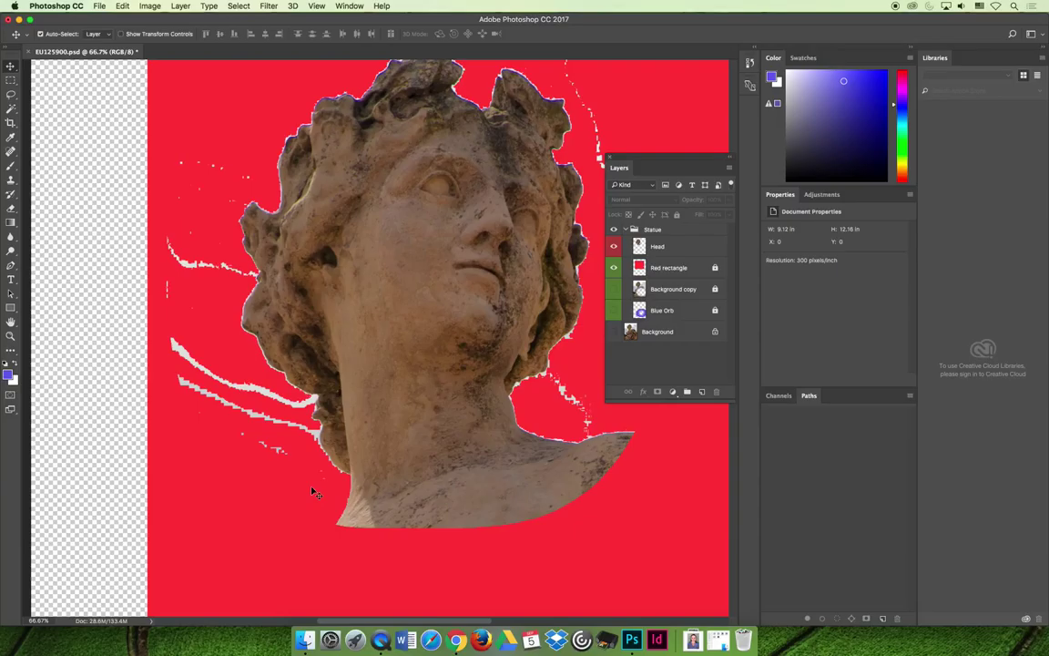
On the Head layer, lasso and delete the lower and upper white streaks.
{"action": "left_click", "coordinate": [11, 106]}
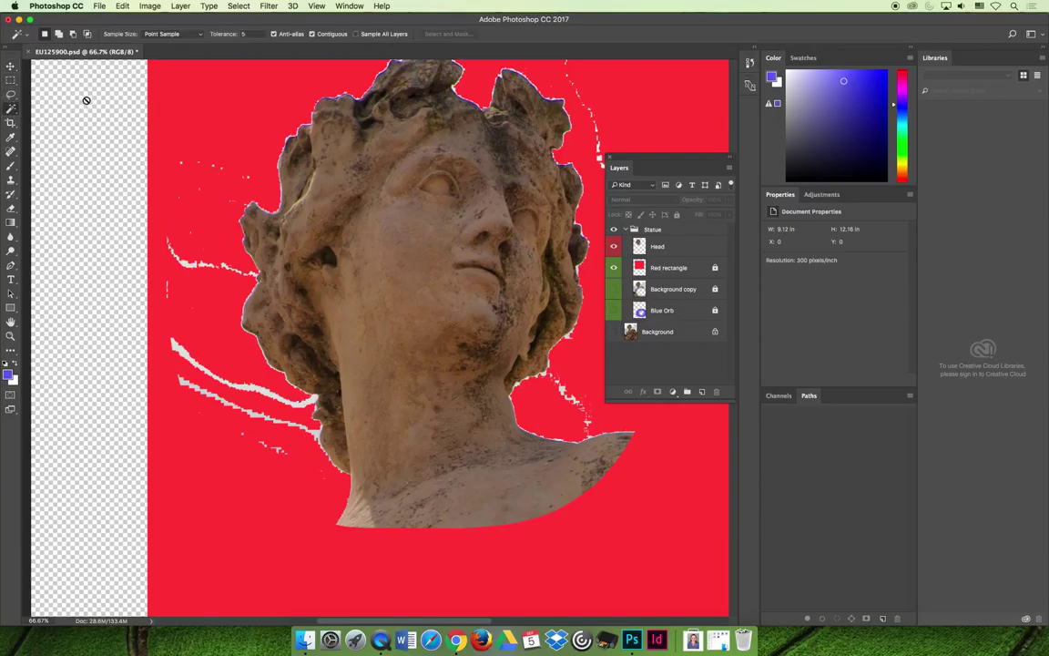
{"action": "left_click", "coordinate": [656, 246]}
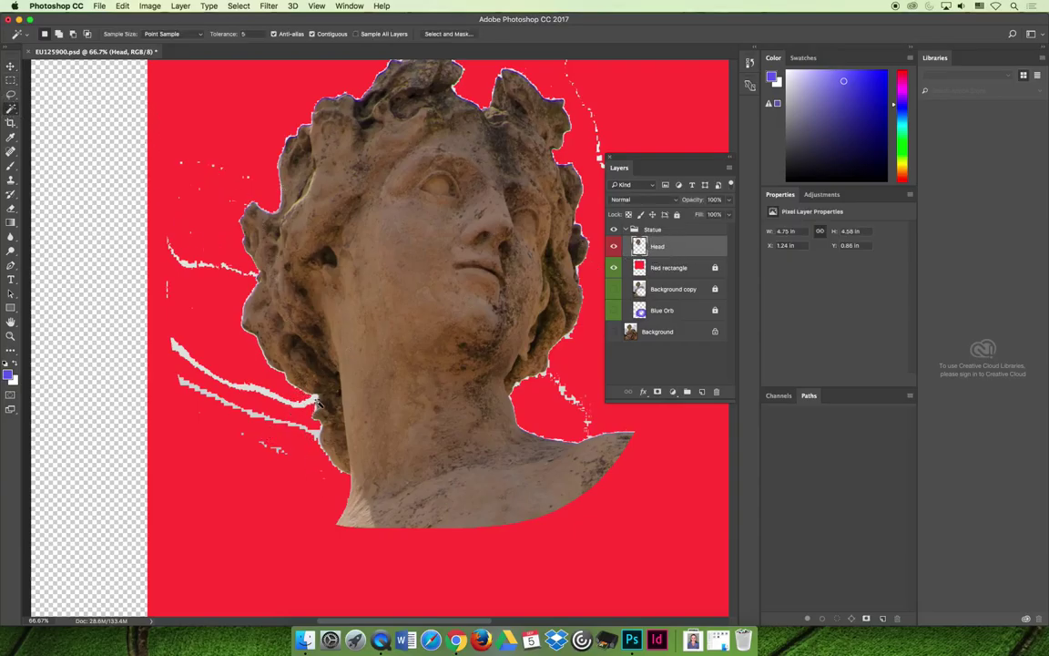
{"action": "key", "text": "l"}
{"action": "left_click_drag", "start_coordinate": [169, 332], "coordinate": [173, 338]}
{"action": "key", "text": "Delete"}
{"action": "key", "text": "ctrl+d"}
{"action": "mouse_move", "coordinate": [178, 273]}
{"action": "left_mouse_down"}
{"action": "mouse_move", "coordinate": [228, 255]}
{"action": "mouse_move", "coordinate": [256, 274]}
{"action": "mouse_move", "coordinate": [153, 223]}
{"action": "mouse_move", "coordinate": [187, 296]}
{"action": "mouse_move", "coordinate": [230, 310]}
{"action": "left_mouse_up"}
{"action": "key", "text": "Delete"}
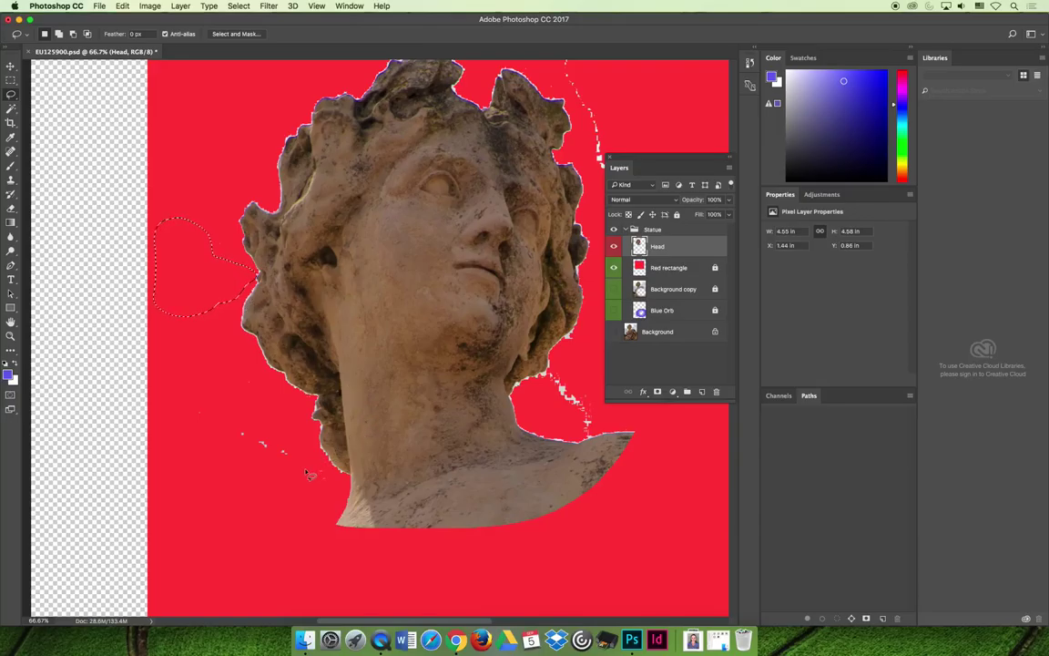
Delete the lower-left specks and those right of the chin and head, then return to Move.
{"action": "mouse_move", "coordinate": [276, 435]}
{"action": "left_mouse_down"}
{"action": "mouse_move", "coordinate": [301, 477]}
{"action": "mouse_move", "coordinate": [333, 487]}
{"action": "mouse_move", "coordinate": [321, 464]}
{"action": "mouse_move", "coordinate": [234, 432]}
{"action": "mouse_move", "coordinate": [283, 469]}
{"action": "mouse_move", "coordinate": [310, 455]}
{"action": "left_mouse_up"}
{"action": "key", "text": "ctrl+d"}
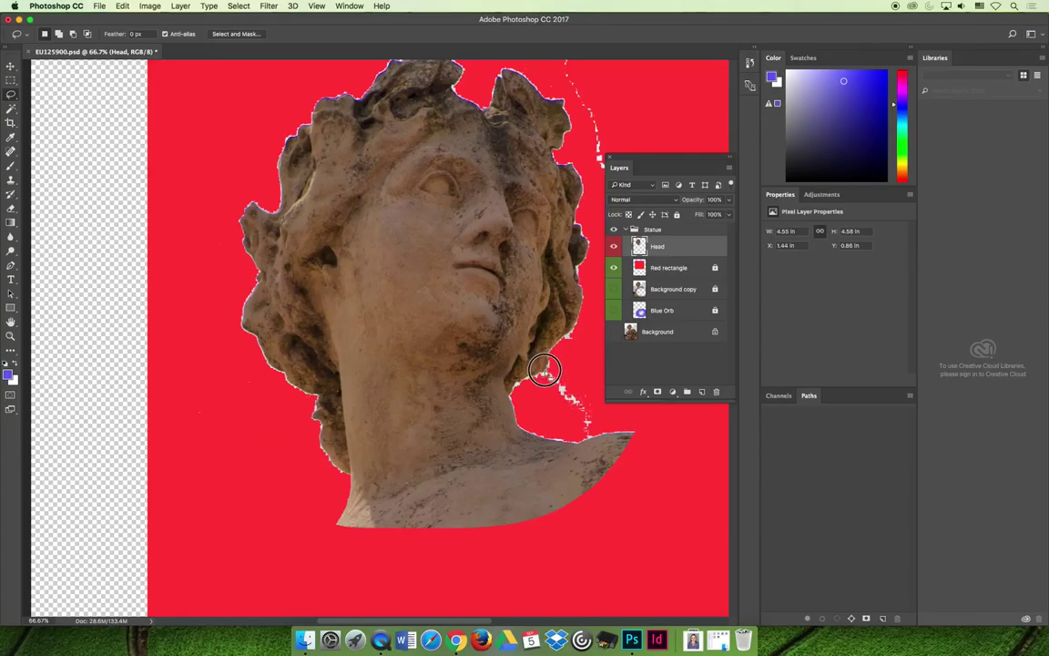
{"action": "mouse_move", "coordinate": [516, 386]}
{"action": "left_mouse_down"}
{"action": "mouse_move", "coordinate": [561, 429]}
{"action": "mouse_move", "coordinate": [589, 436]}
{"action": "mouse_move", "coordinate": [602, 417]}
{"action": "mouse_move", "coordinate": [587, 380]}
{"action": "mouse_move", "coordinate": [547, 362]}
{"action": "left_mouse_up"}
{"action": "scroll", "coordinate": [550, 326], "scroll_direction": "right", "scroll_amount": 8}
{"action": "scroll", "coordinate": [550, 325], "scroll_direction": "up", "scroll_amount": 5}
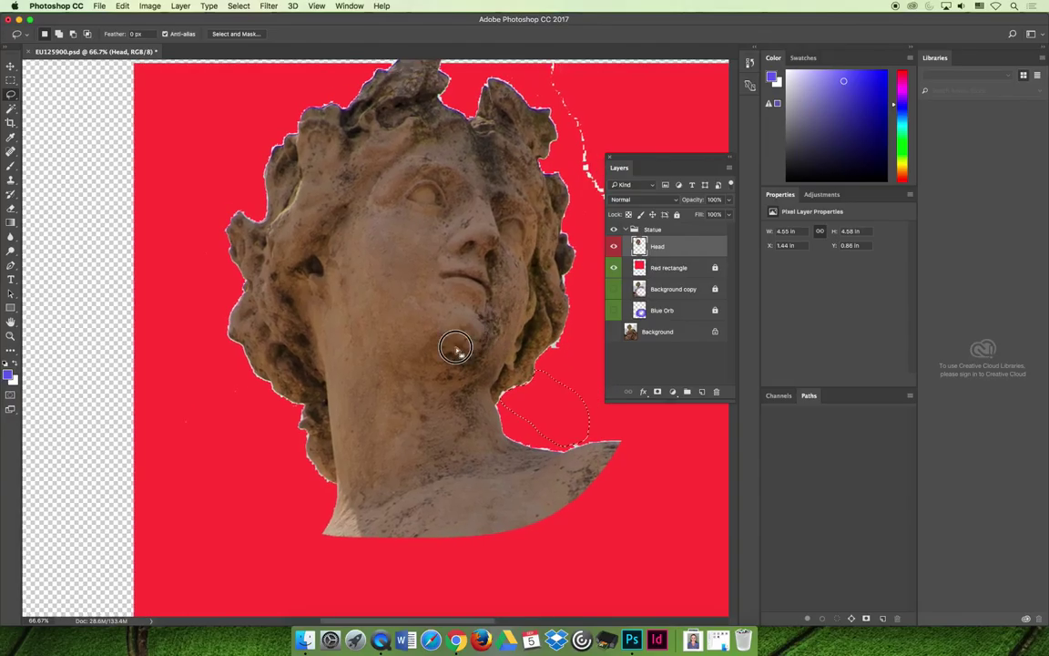
{"action": "mouse_move", "coordinate": [510, 344]}
{"action": "left_mouse_down"}
{"action": "mouse_move", "coordinate": [409, 355]}
{"action": "mouse_move", "coordinate": [382, 240]}
{"action": "mouse_move", "coordinate": [331, 210]}
{"action": "mouse_move", "coordinate": [323, 187]}
{"action": "mouse_move", "coordinate": [371, 178]}
{"action": "mouse_move", "coordinate": [460, 239]}
{"action": "mouse_move", "coordinate": [512, 347]}
{"action": "left_mouse_up"}
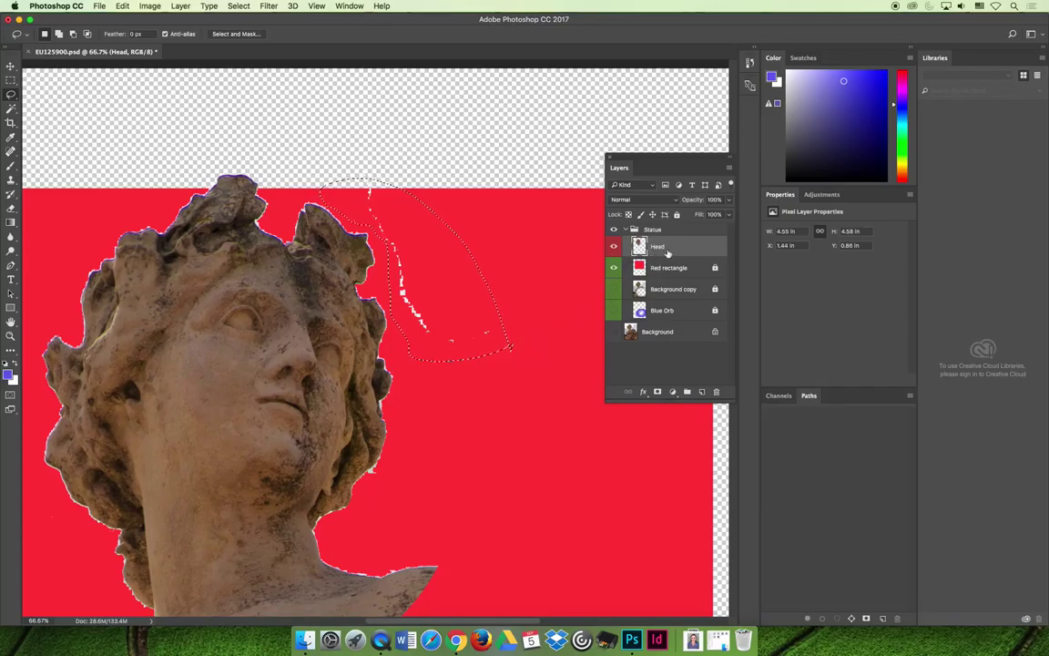
{"action": "key", "text": "Delete"}
{"action": "key", "text": "v"}
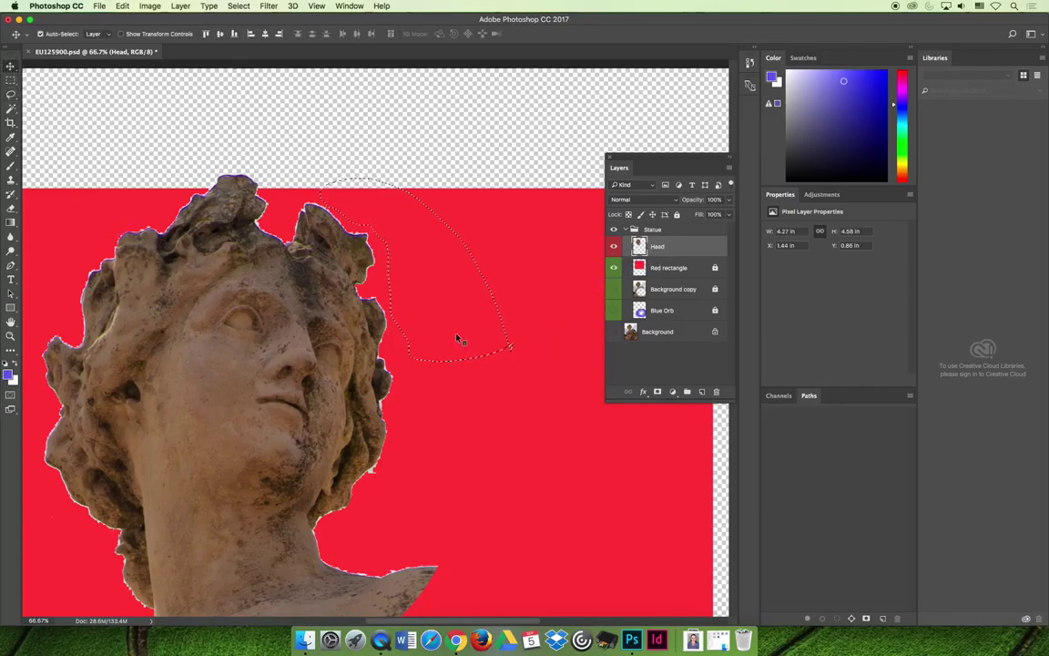
{"action": "scroll", "coordinate": [458, 342], "scroll_direction": "down", "scroll_amount": 5}
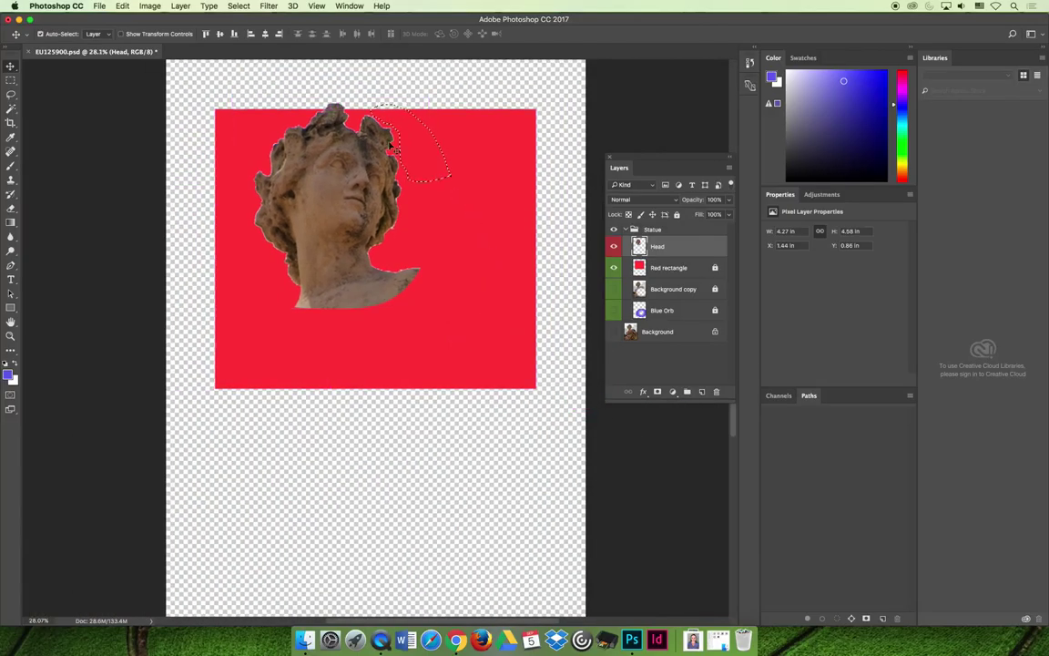
Clear the selection, then unlock and delete the Red rectangle layer.
{"action": "key", "text": "ctrl+d"}
{"action": "left_click", "coordinate": [674, 268]}
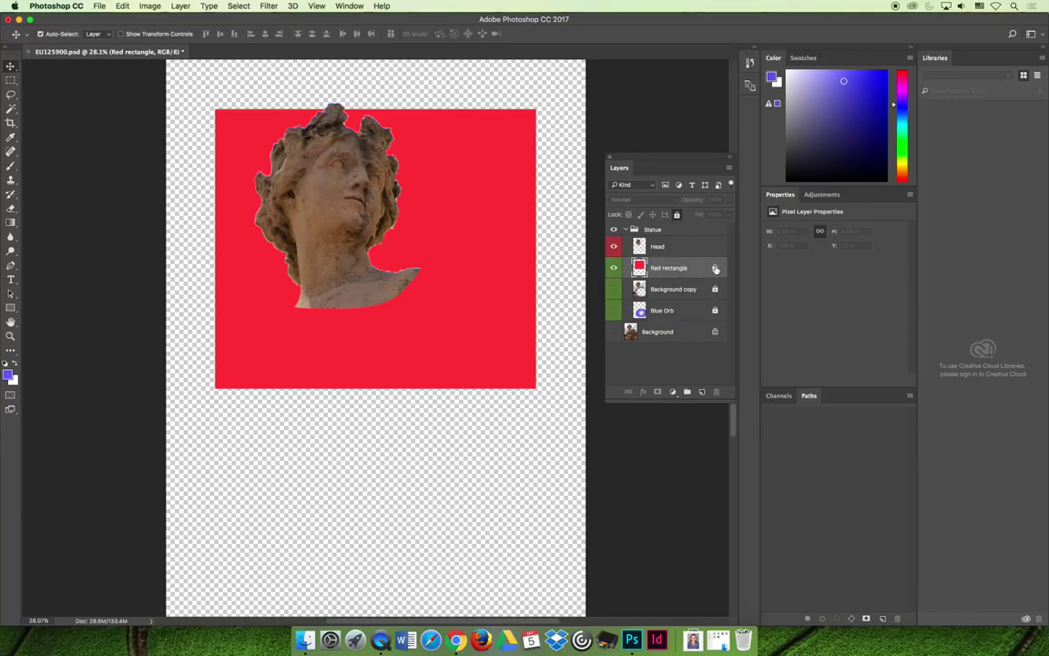
{"action": "left_click", "coordinate": [716, 269]}
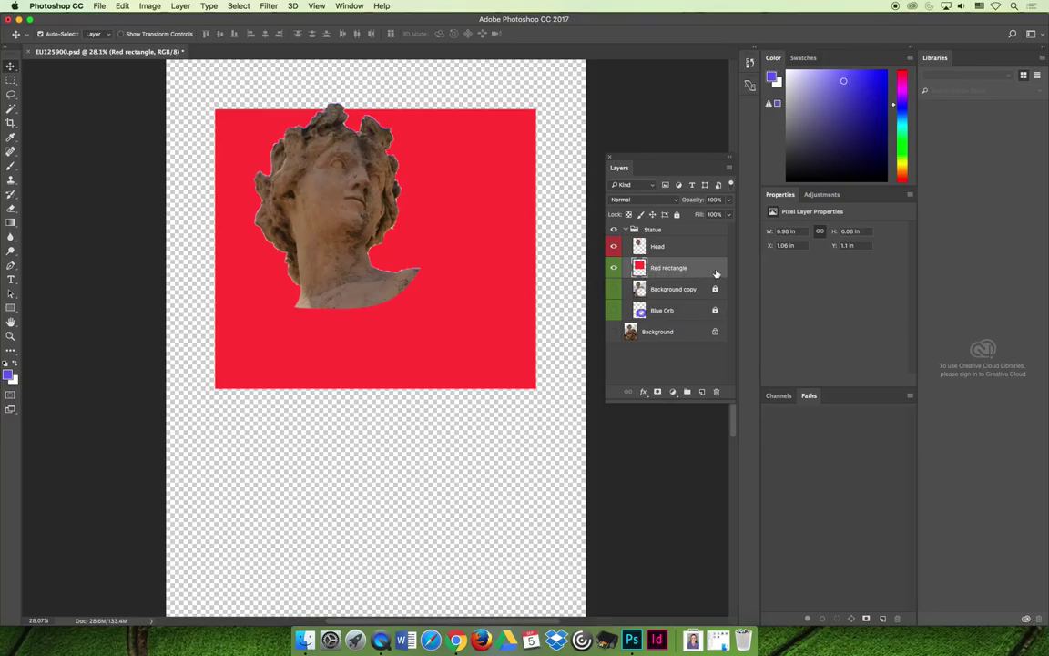
{"action": "left_click", "coordinate": [716, 393]}
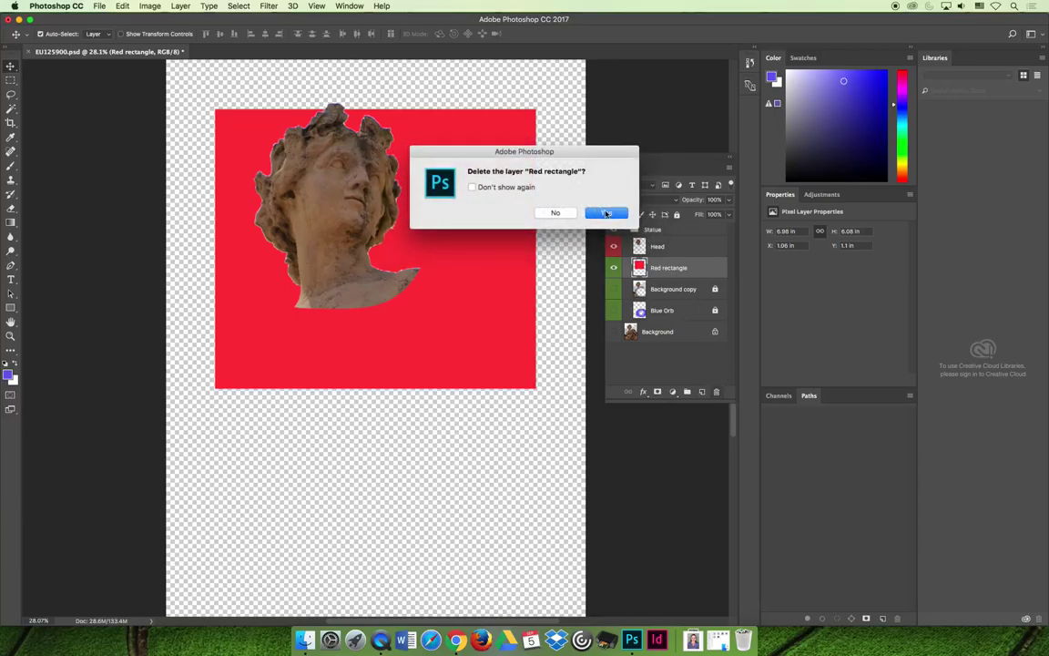
{"action": "left_click", "coordinate": [612, 214]}
Show the layers, then unlock and delete the Blue Orb layer.
{"action": "left_click", "coordinate": [613, 267]}
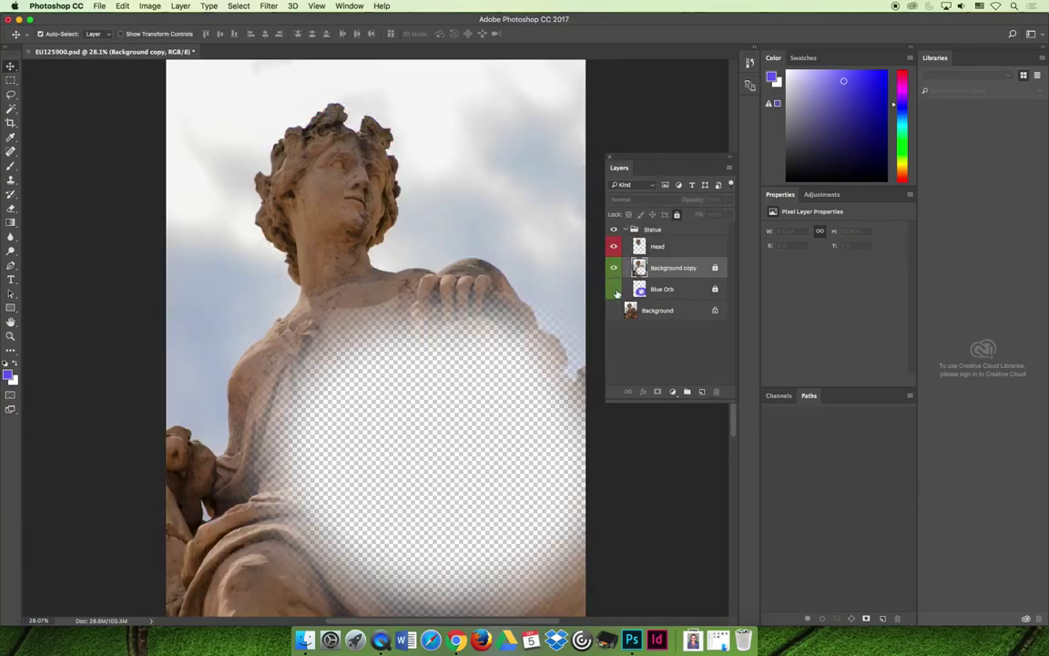
{"action": "left_click", "coordinate": [613, 289]}
{"action": "left_click", "coordinate": [613, 310]}
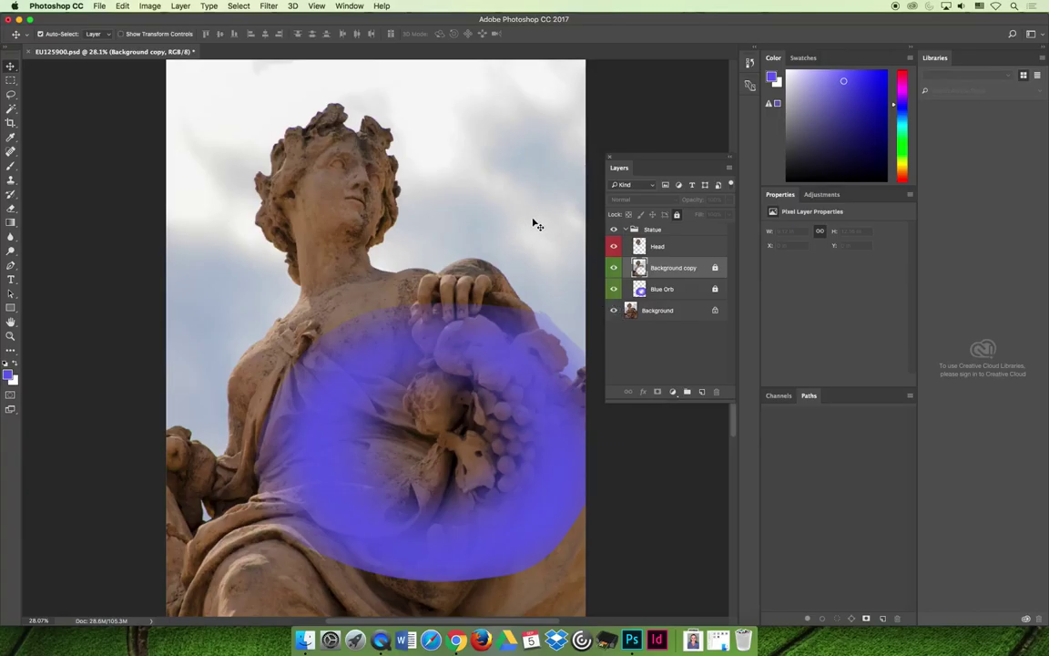
{"action": "left_click", "coordinate": [676, 291]}
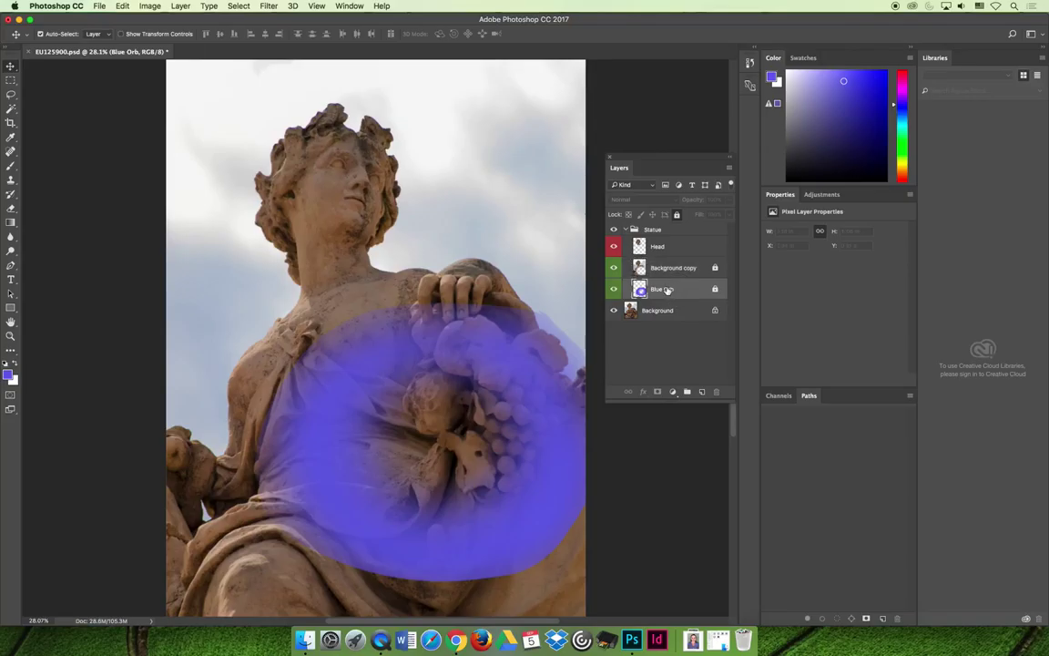
{"action": "left_click", "coordinate": [716, 290]}
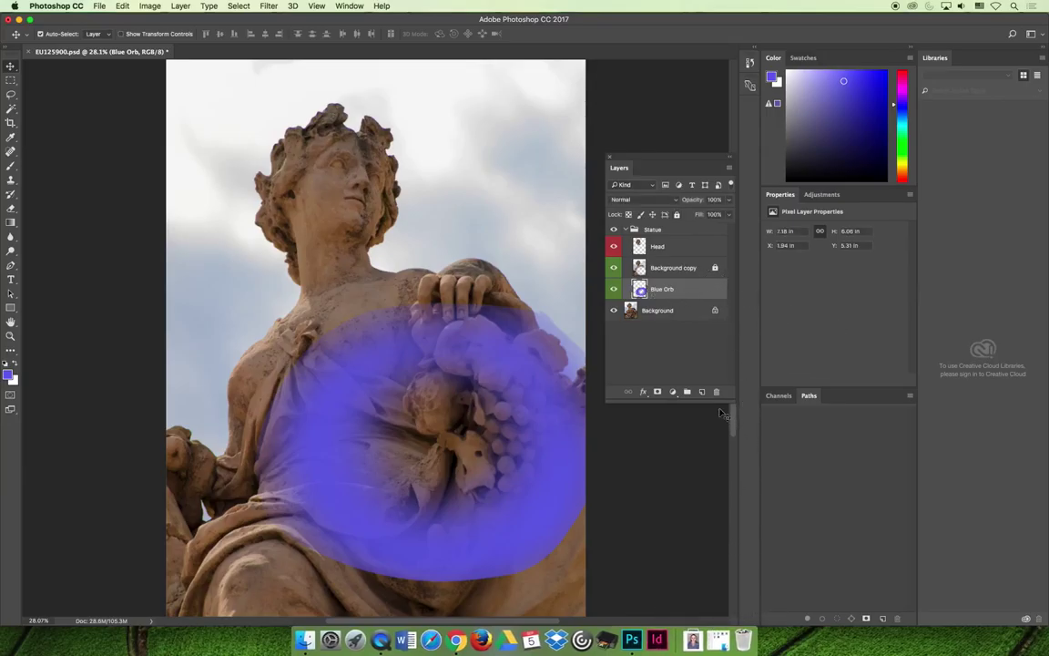
{"action": "left_click", "coordinate": [717, 393]}
{"action": "key", "text": "Return"}
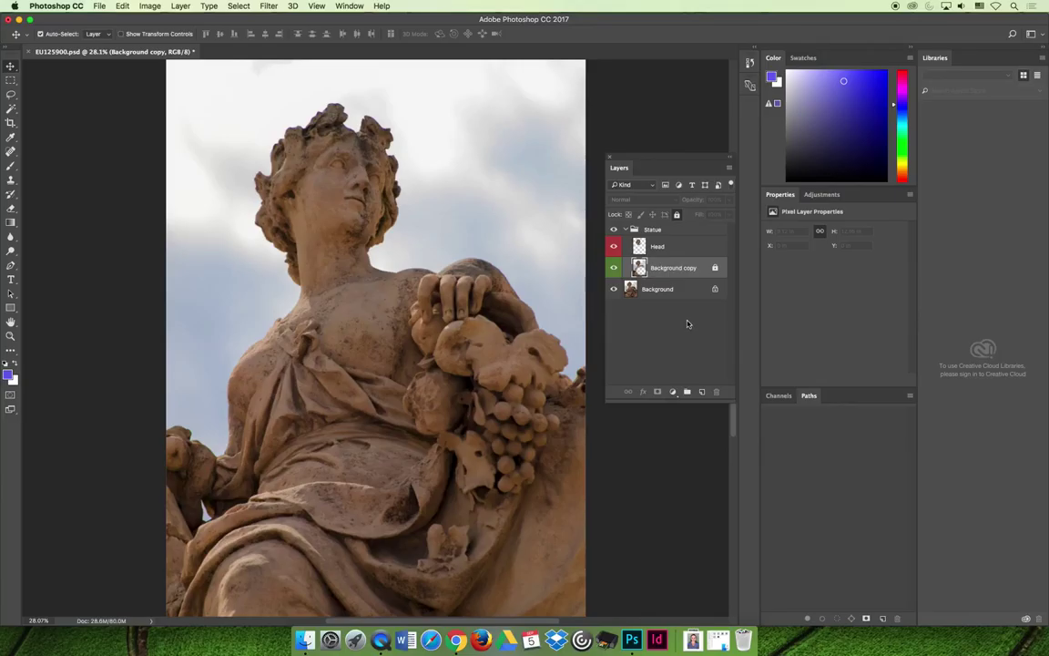
Hide Head and Background, then delete the Background copy layer.
{"action": "left_click", "coordinate": [613, 246]}
{"action": "left_click", "coordinate": [613, 288]}
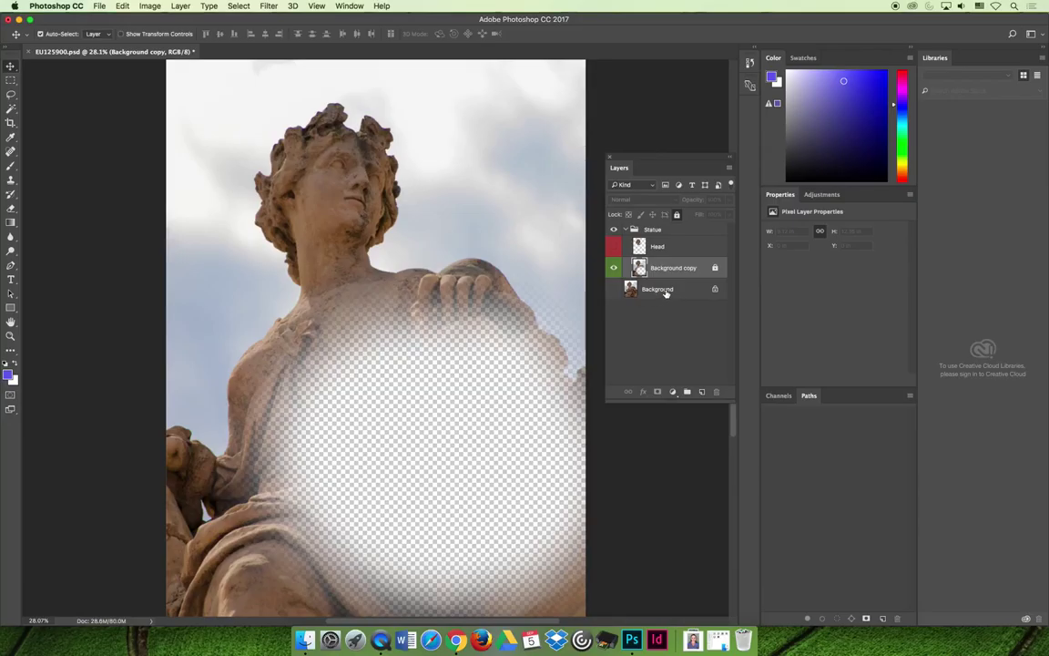
{"action": "left_click", "coordinate": [675, 268]}
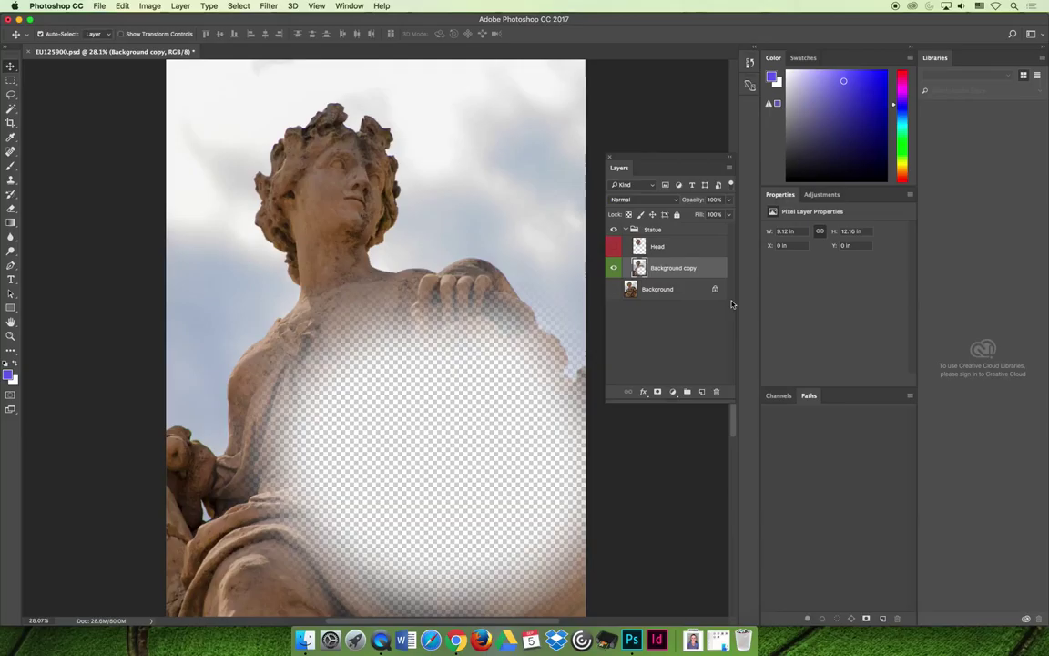
{"action": "left_click", "coordinate": [717, 394]}
{"action": "left_click", "coordinate": [610, 212]}
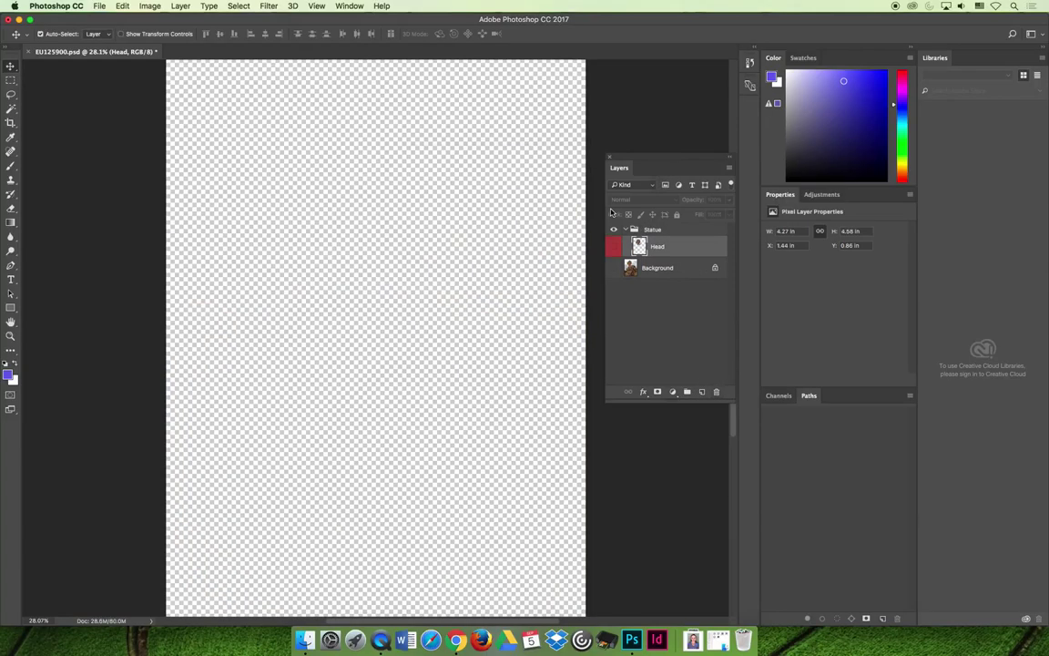
Duplicate Background as 'Background copy' and leave only the Head layer visible.
{"action": "left_click", "coordinate": [658, 268]}
{"action": "right_click", "coordinate": [656, 271]}
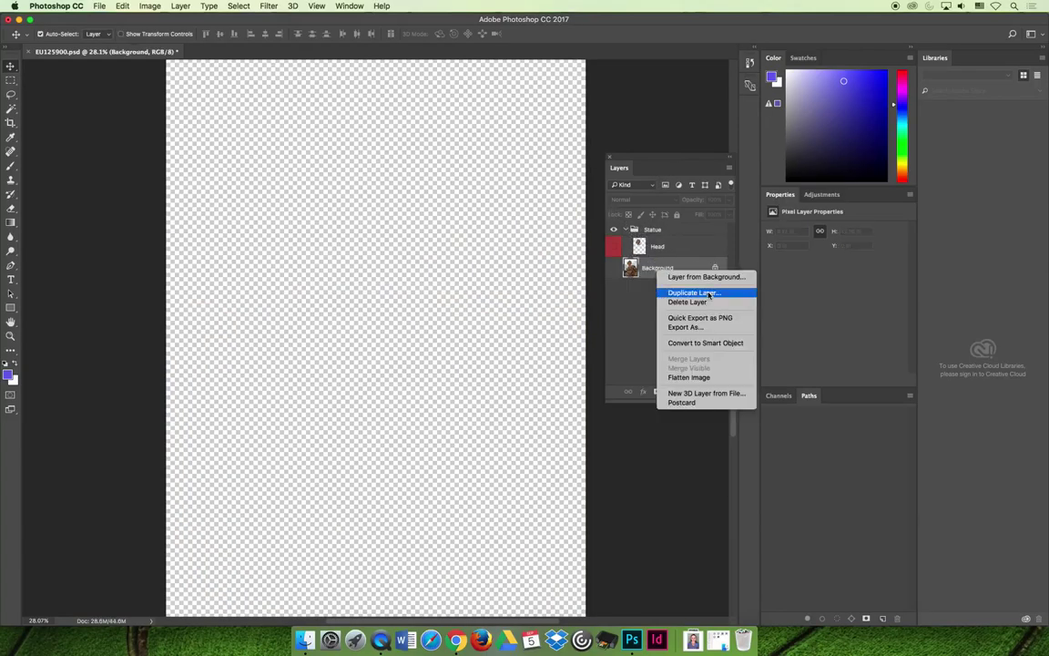
{"action": "left_click", "coordinate": [719, 295]}
{"action": "left_click", "coordinate": [627, 267]}
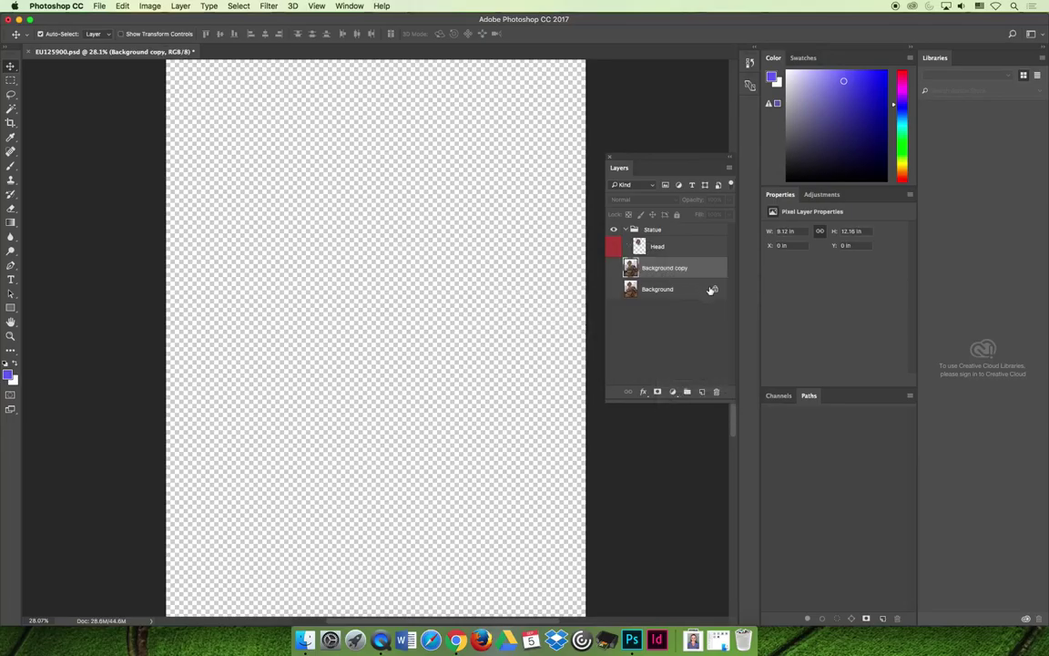
{"action": "left_click", "coordinate": [613, 267]}
{"action": "left_click", "coordinate": [613, 246]}
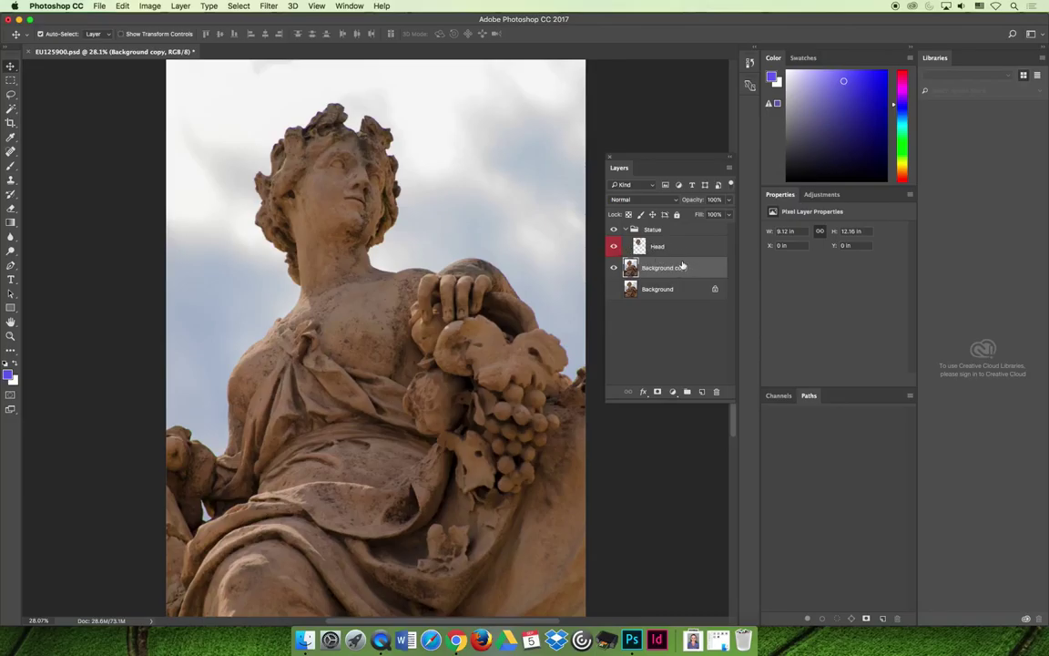
{"action": "left_click", "coordinate": [613, 267]}
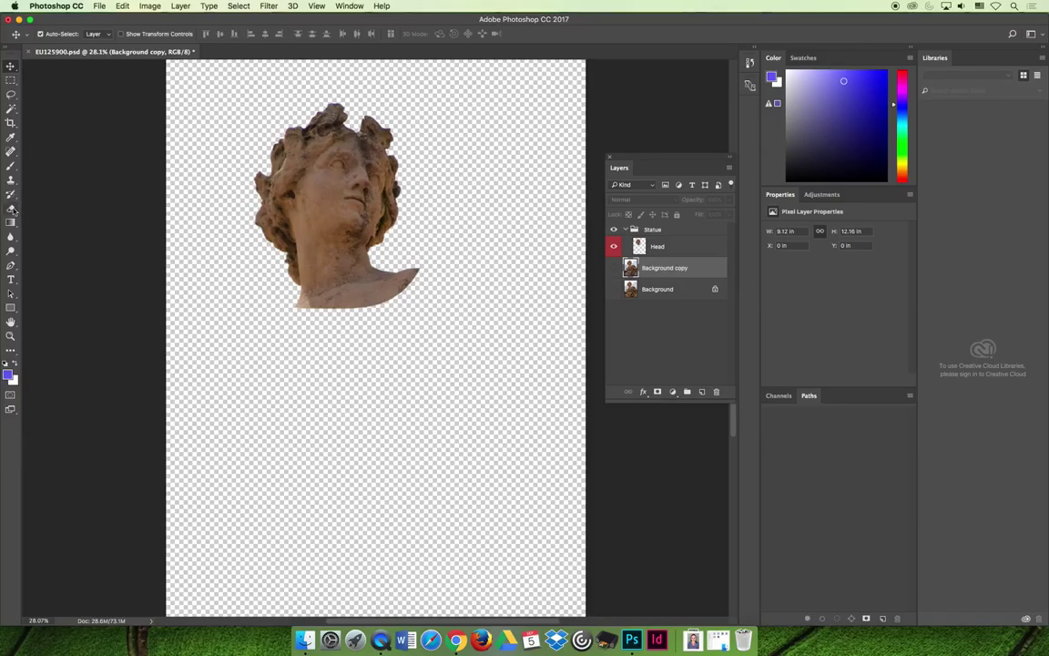
Erase the bust's lower shoulder edge on the Head layer with a 102 px eraser.
{"action": "key", "text": "e"}
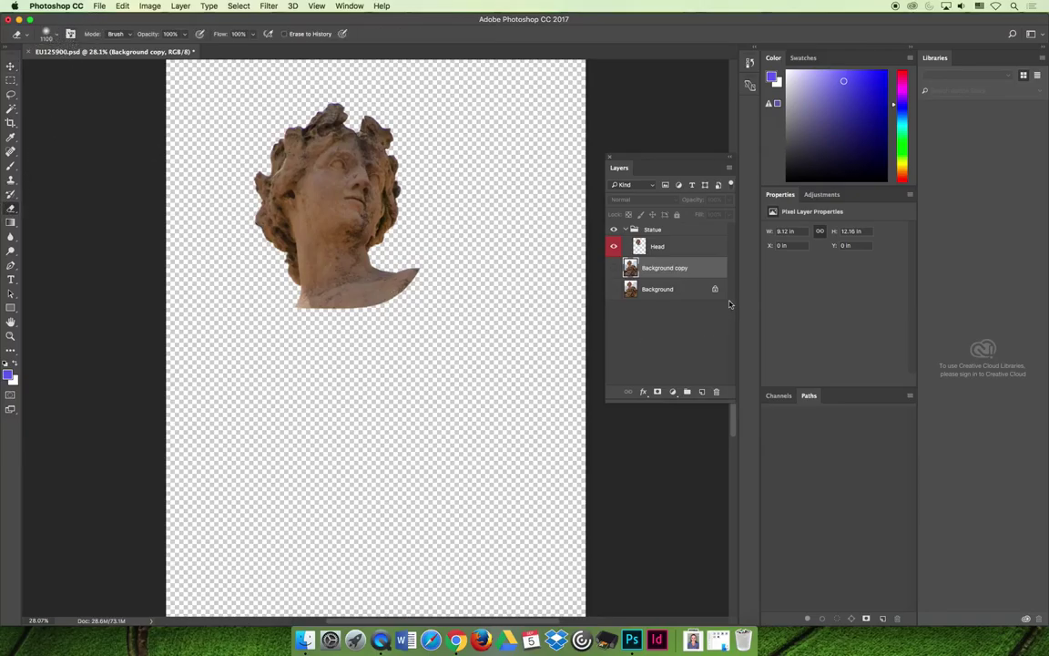
{"action": "left_click", "coordinate": [671, 247]}
{"action": "mouse_move", "coordinate": [324, 327]}
{"action": "left_mouse_down"}
{"action": "mouse_move", "coordinate": [303, 356]}
{"action": "mouse_move", "coordinate": [311, 346]}
{"action": "left_mouse_up"}
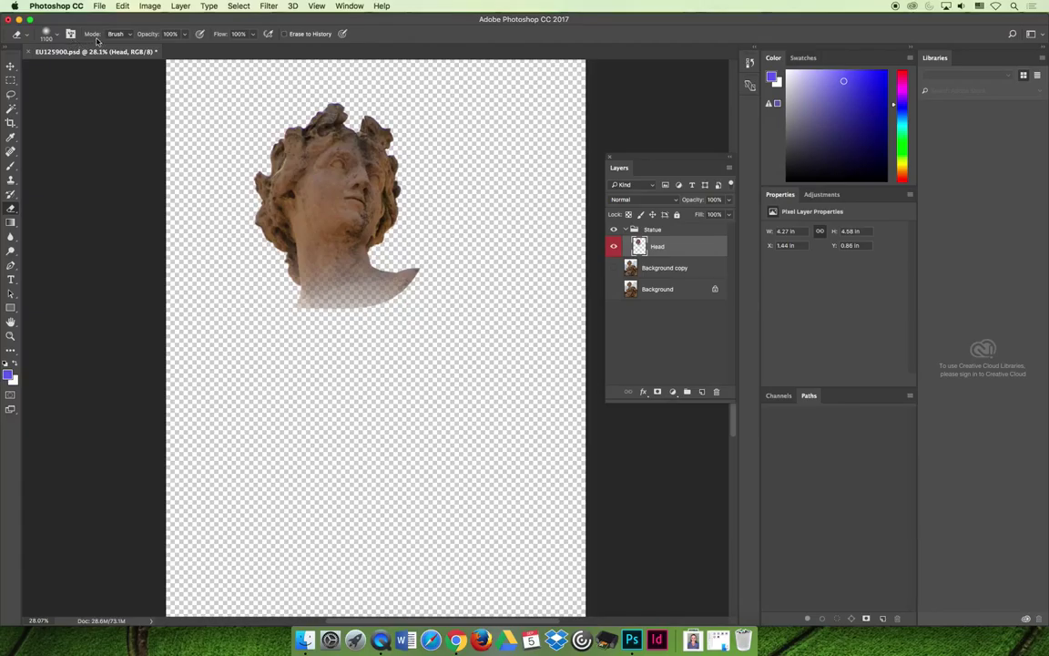
{"action": "left_click", "coordinate": [57, 35]}
{"action": "left_click_drag", "start_coordinate": [124, 69], "coordinate": [95, 69]}
{"action": "left_click", "coordinate": [324, 284]}
{"action": "left_click", "coordinate": [124, 5]}
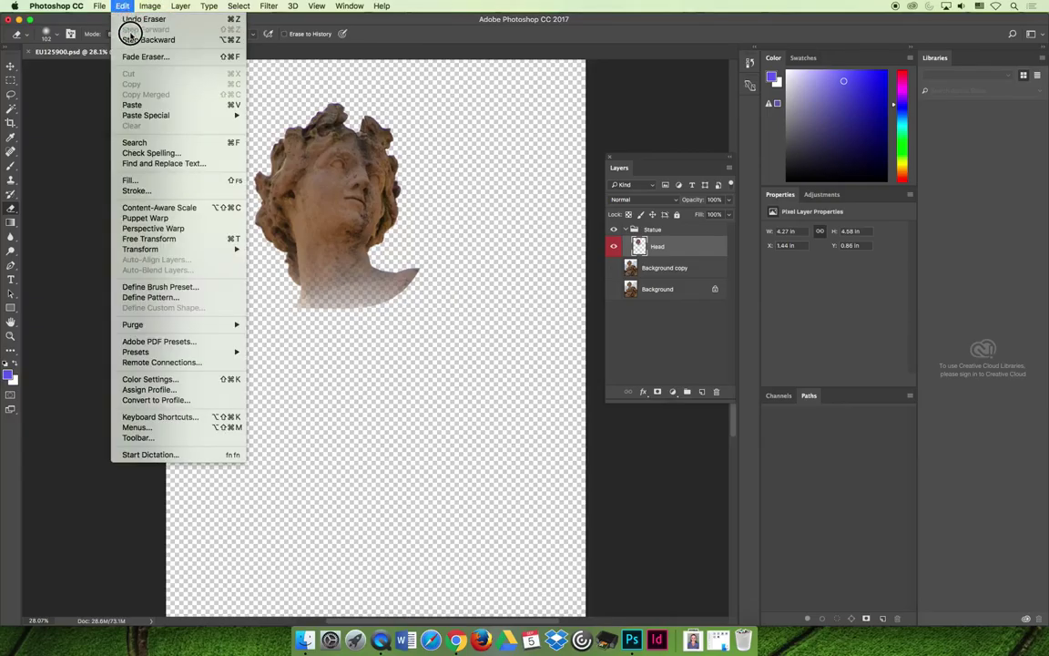
{"action": "left_click", "coordinate": [129, 39]}
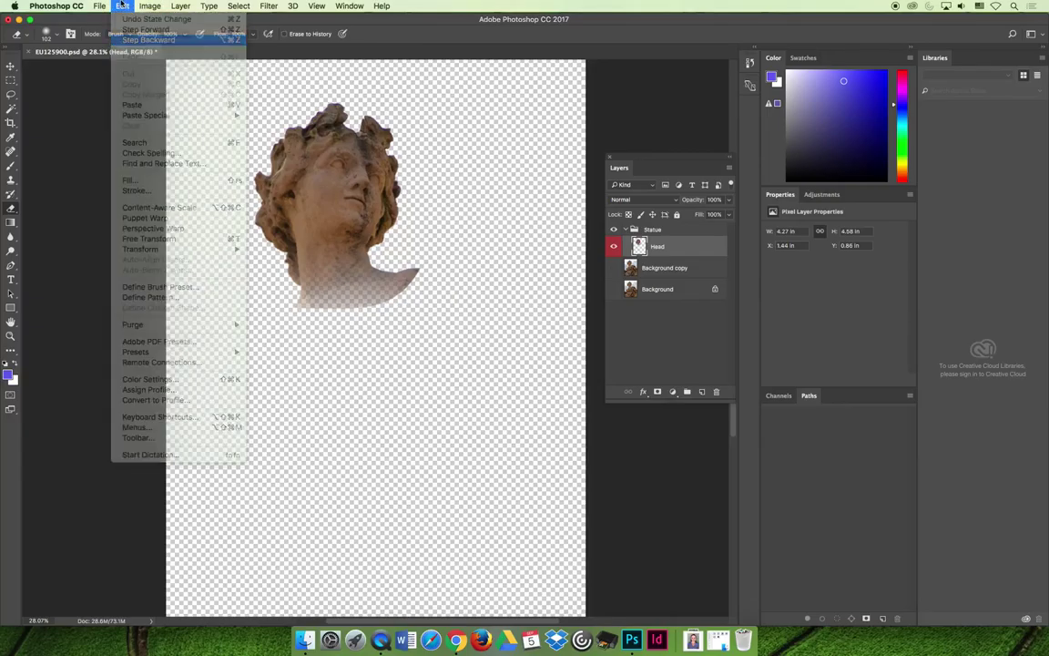
{"action": "mouse_move", "coordinate": [440, 261]}
{"action": "left_mouse_down"}
{"action": "mouse_move", "coordinate": [384, 306]}
{"action": "mouse_move", "coordinate": [292, 311]}
{"action": "left_mouse_up"}
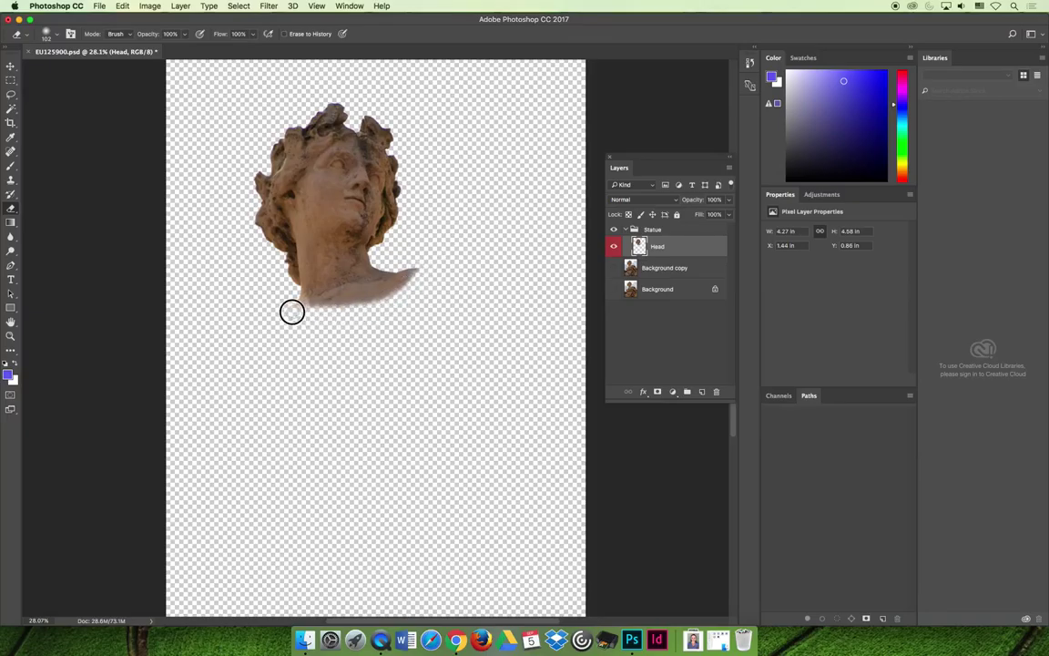
{"action": "key", "text": "bracketleft"}
{"action": "key", "text": "bracketleft"}
{"action": "key", "text": "bracketleft"}
{"action": "key", "text": "bracketleft"}
{"action": "key", "text": "bracketleft"}
Toggle the Background copy statue photo off and back on behind the head.
{"action": "left_click", "coordinate": [614, 268]}
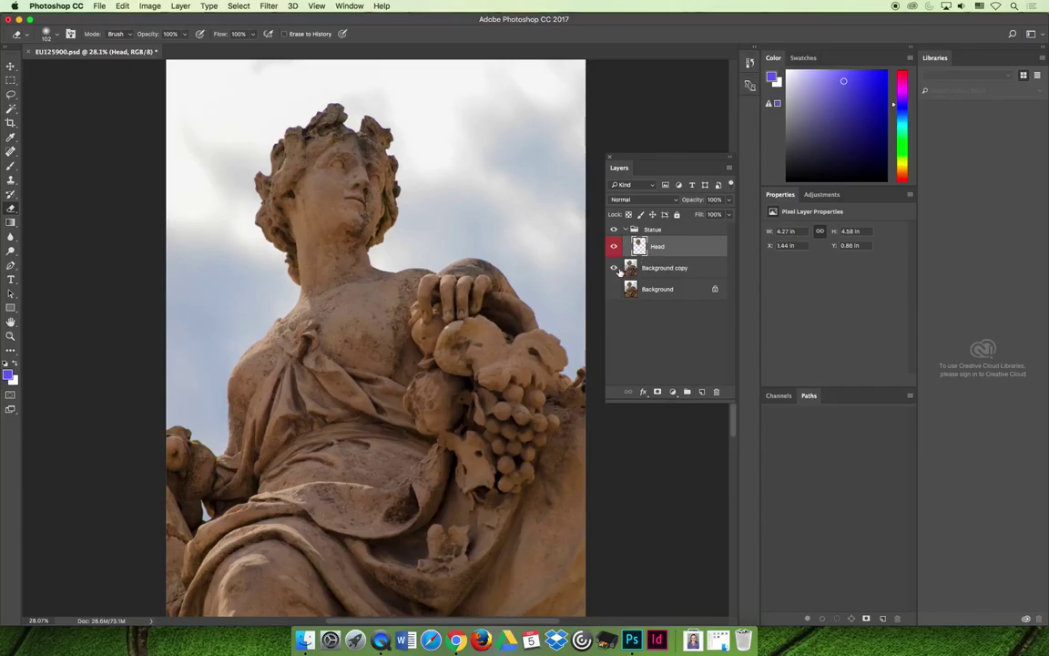
{"action": "left_click", "coordinate": [614, 268]}
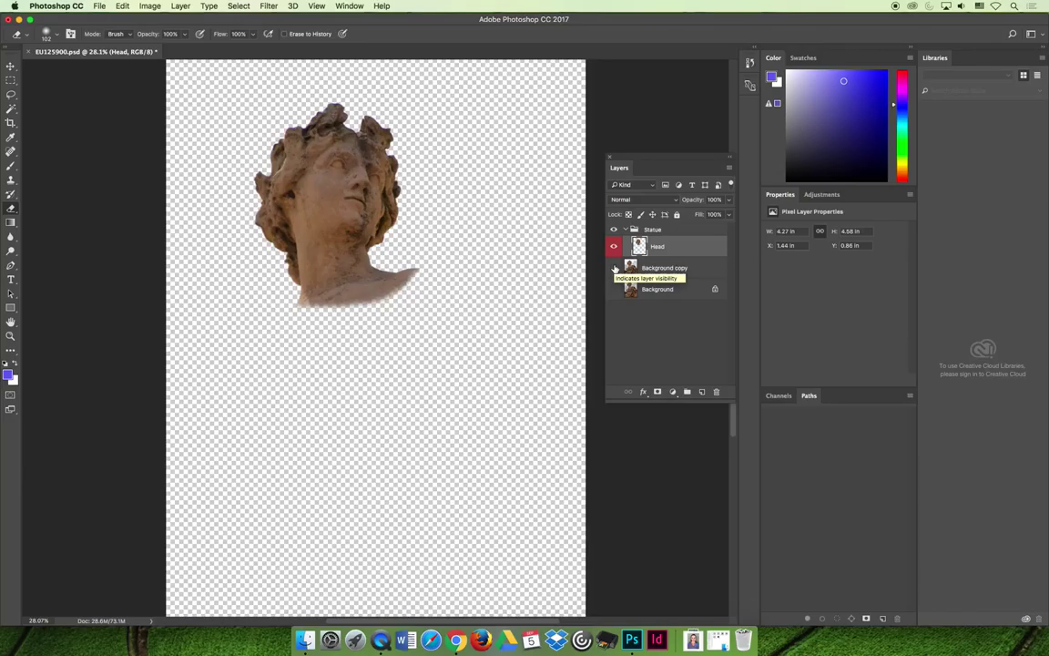
{"action": "left_click", "coordinate": [614, 268]}
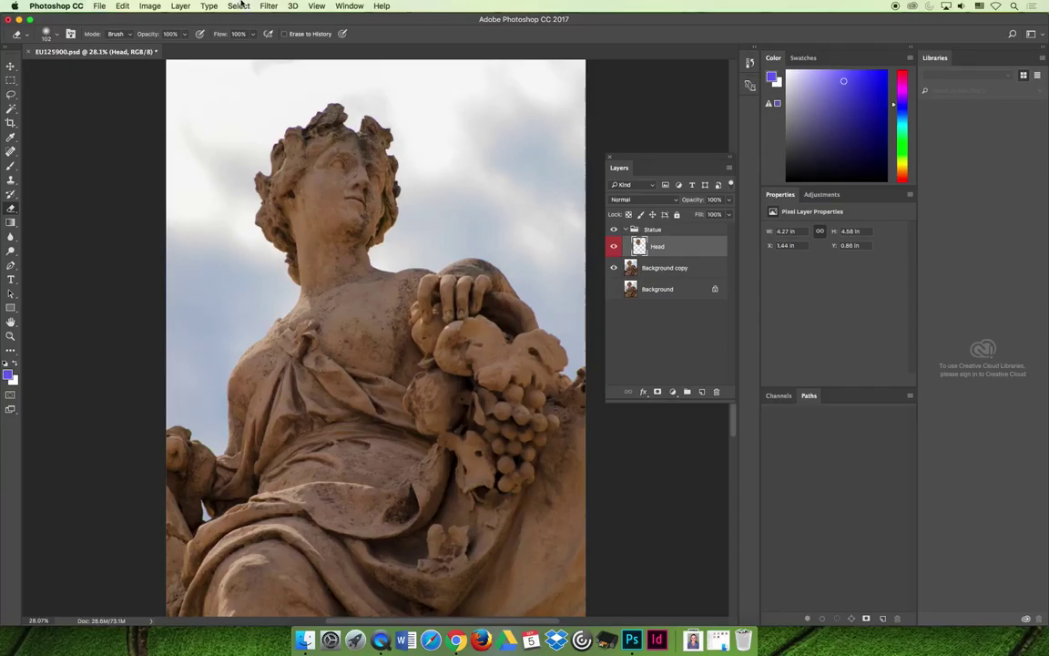
Apply Artistic > Colored Pencil to the Head layer, then erase it back over hair and face.
{"action": "left_click", "coordinate": [268, 5]}
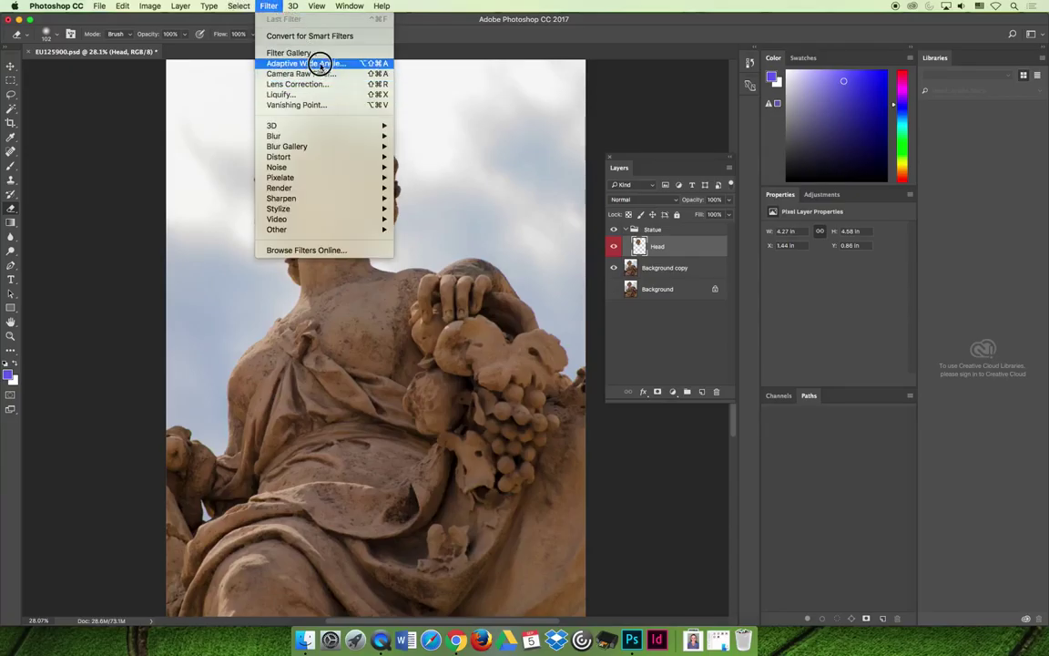
{"action": "left_click", "coordinate": [288, 53]}
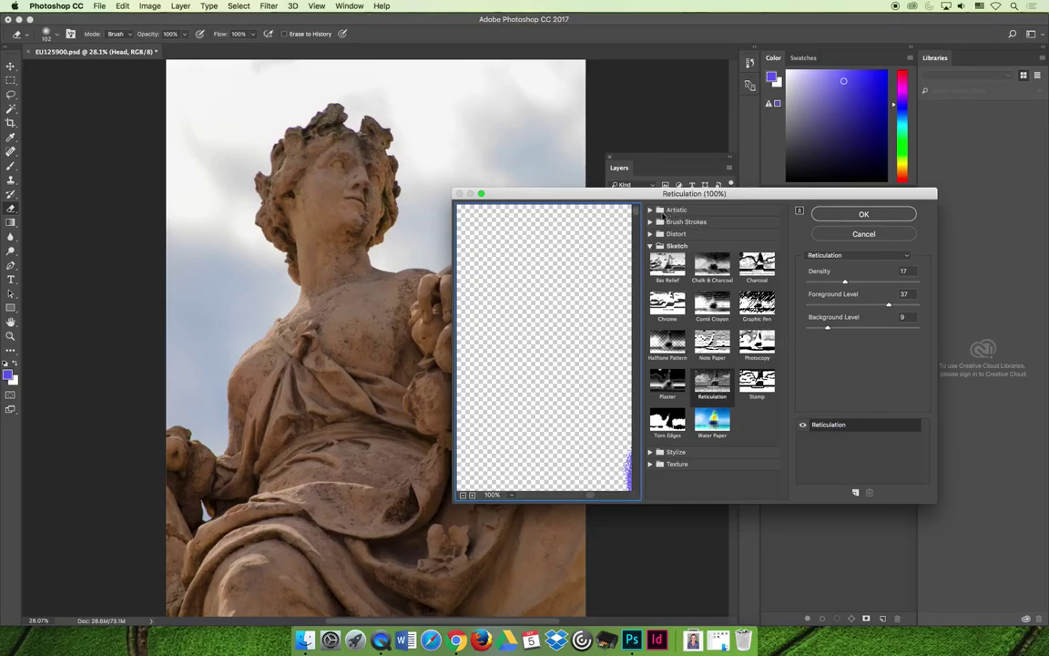
{"action": "left_click", "coordinate": [650, 211]}
{"action": "left_click", "coordinate": [670, 232]}
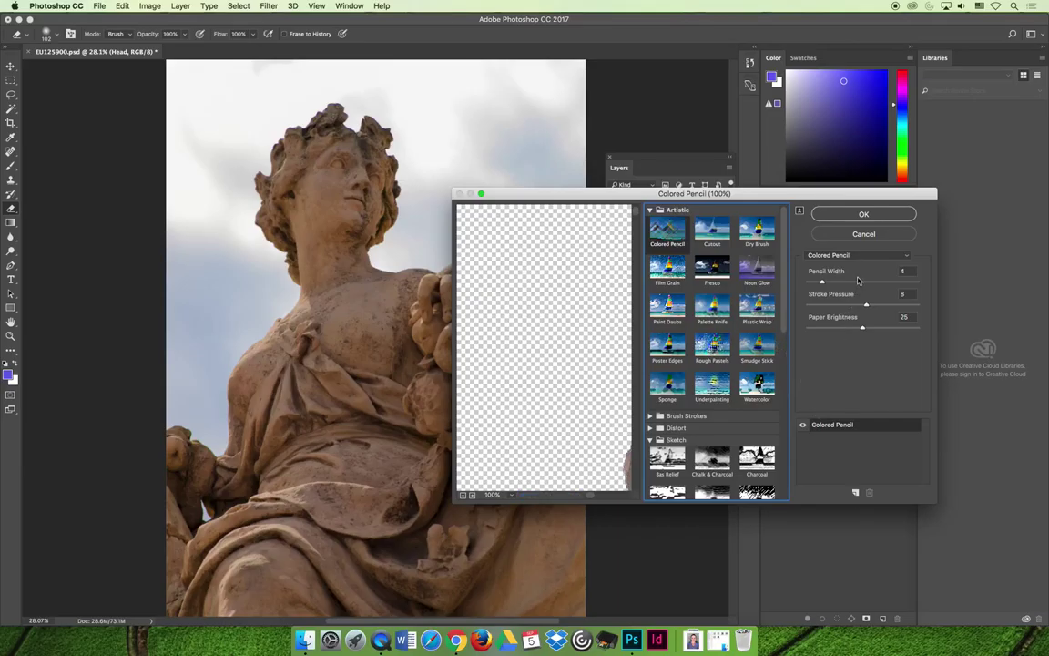
{"action": "left_click", "coordinate": [860, 213]}
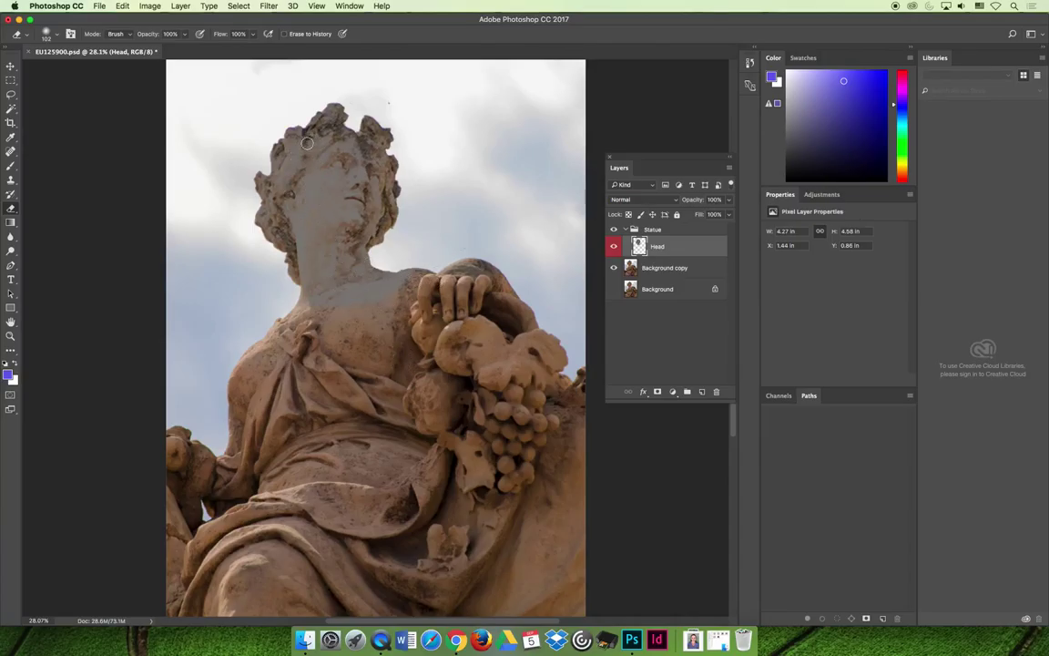
{"action": "mouse_move", "coordinate": [307, 143]}
{"action": "left_mouse_down"}
{"action": "mouse_move", "coordinate": [273, 132]}
{"action": "mouse_move", "coordinate": [349, 117]}
{"action": "mouse_move", "coordinate": [337, 114]}
{"action": "left_mouse_up"}
{"action": "left_click_drag", "start_coordinate": [350, 185], "coordinate": [320, 200]}
Switch off Bevel & Emboss and add a saturated yellow Outer Glow to the head.
{"action": "left_click", "coordinate": [643, 392]}
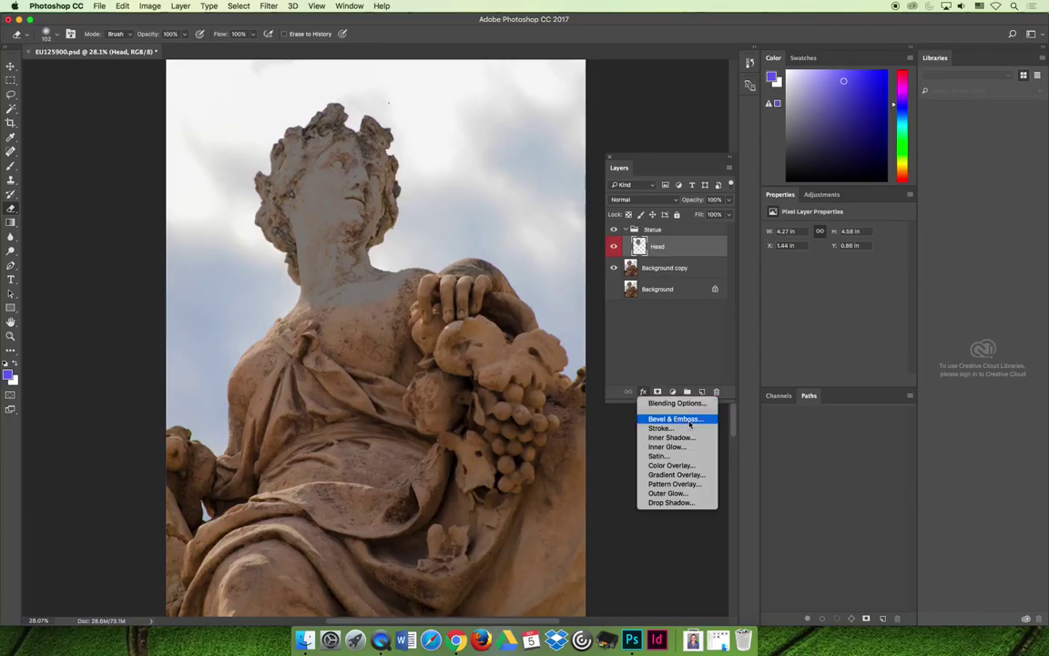
{"action": "left_click", "coordinate": [675, 419]}
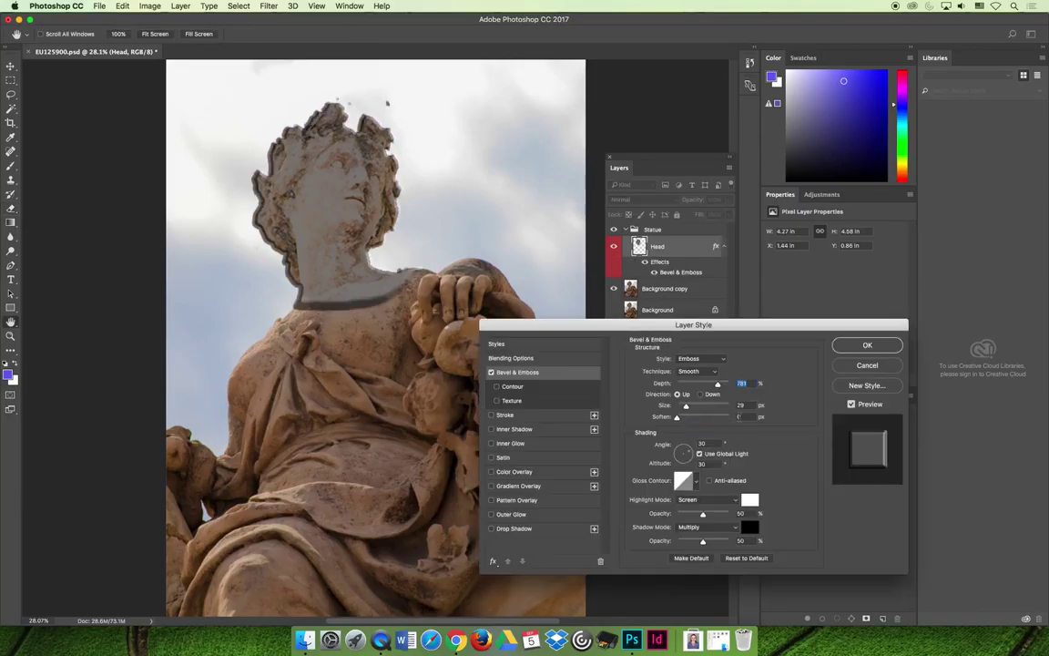
{"action": "left_click", "coordinate": [491, 372]}
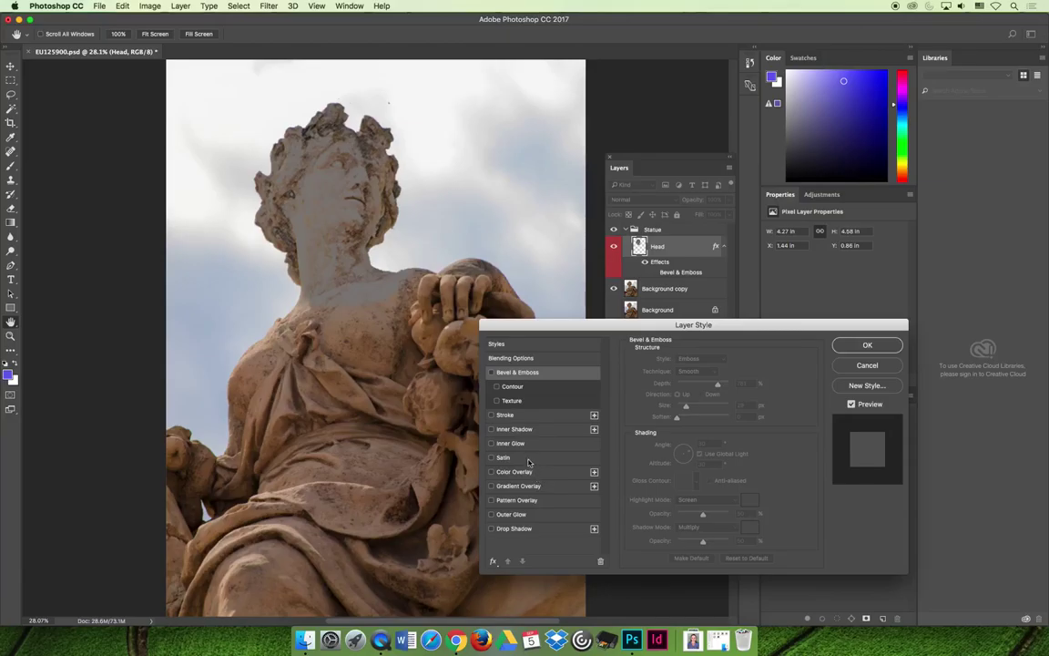
{"action": "left_click", "coordinate": [513, 515]}
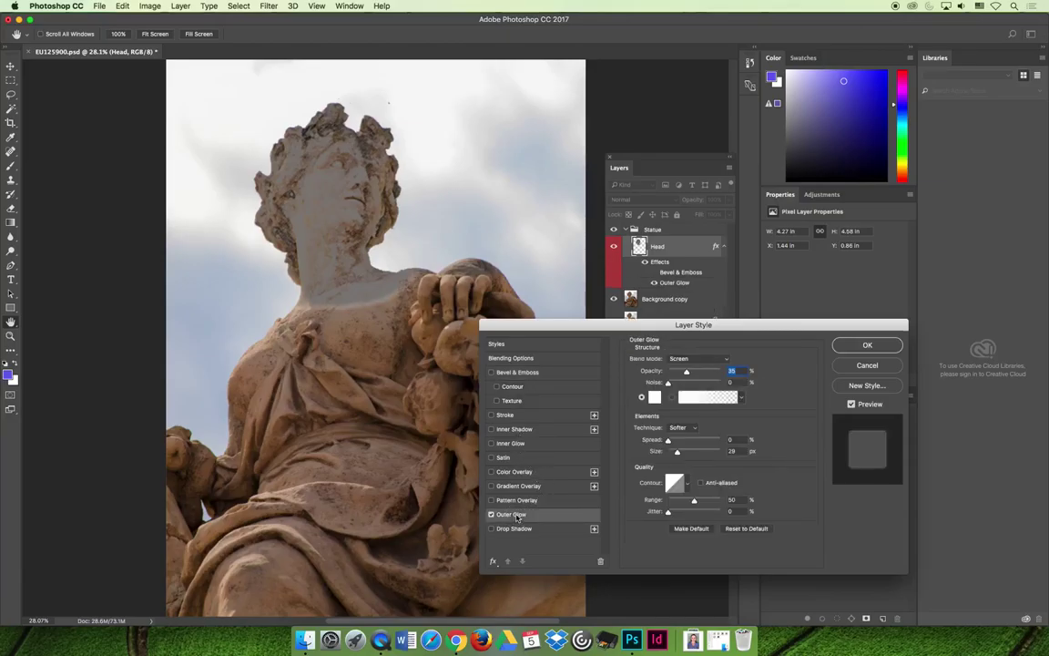
{"action": "left_click", "coordinate": [700, 358]}
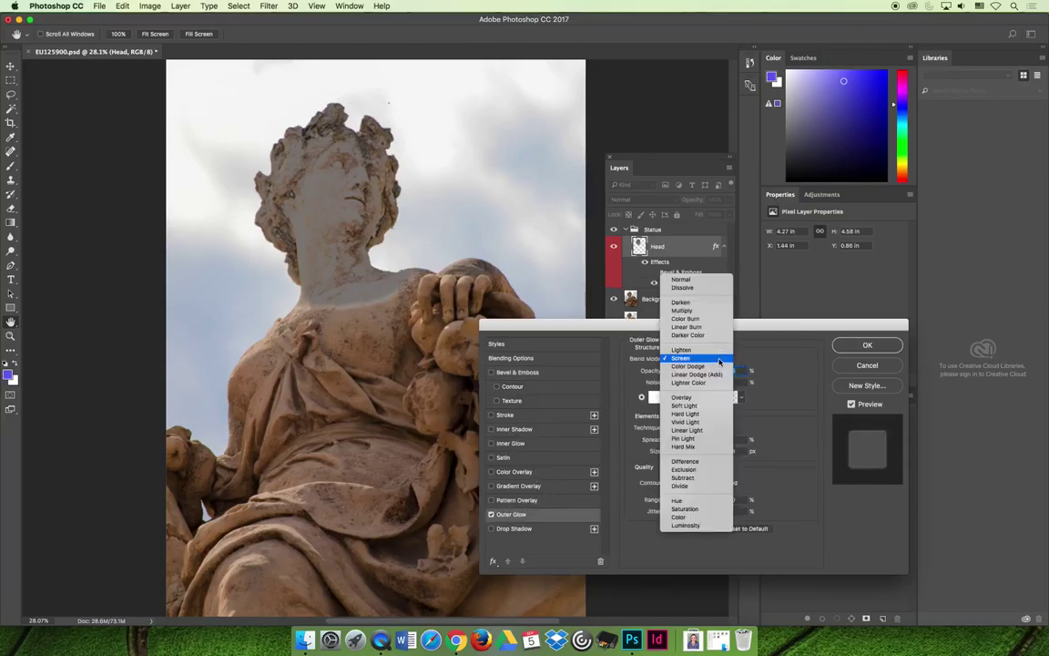
{"action": "left_click", "coordinate": [655, 397]}
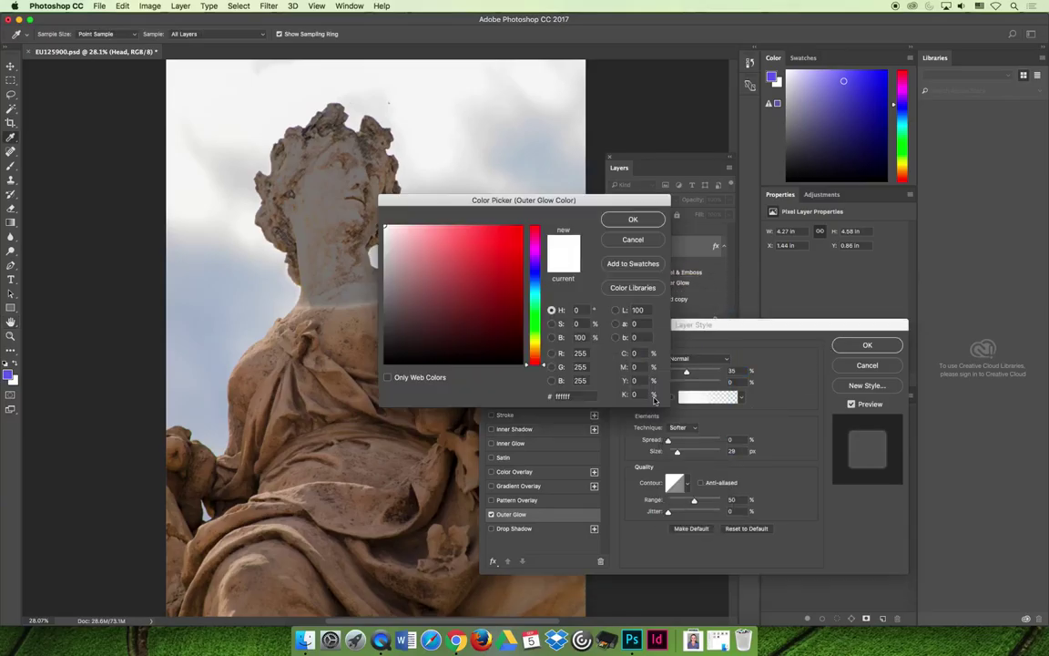
{"action": "left_click", "coordinate": [535, 341]}
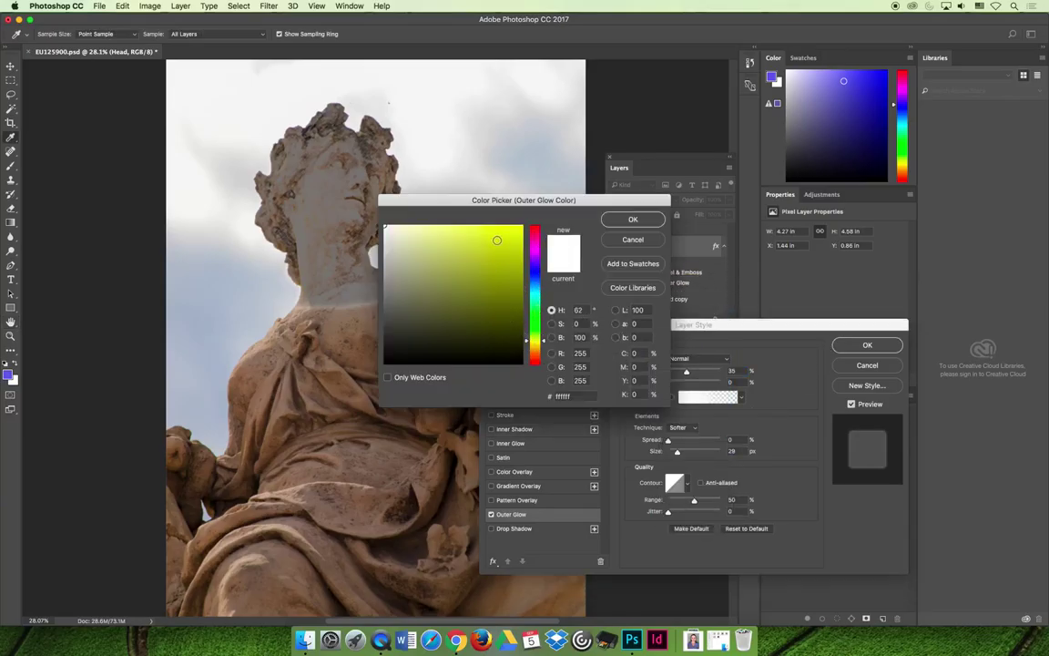
{"action": "left_click", "coordinate": [500, 259]}
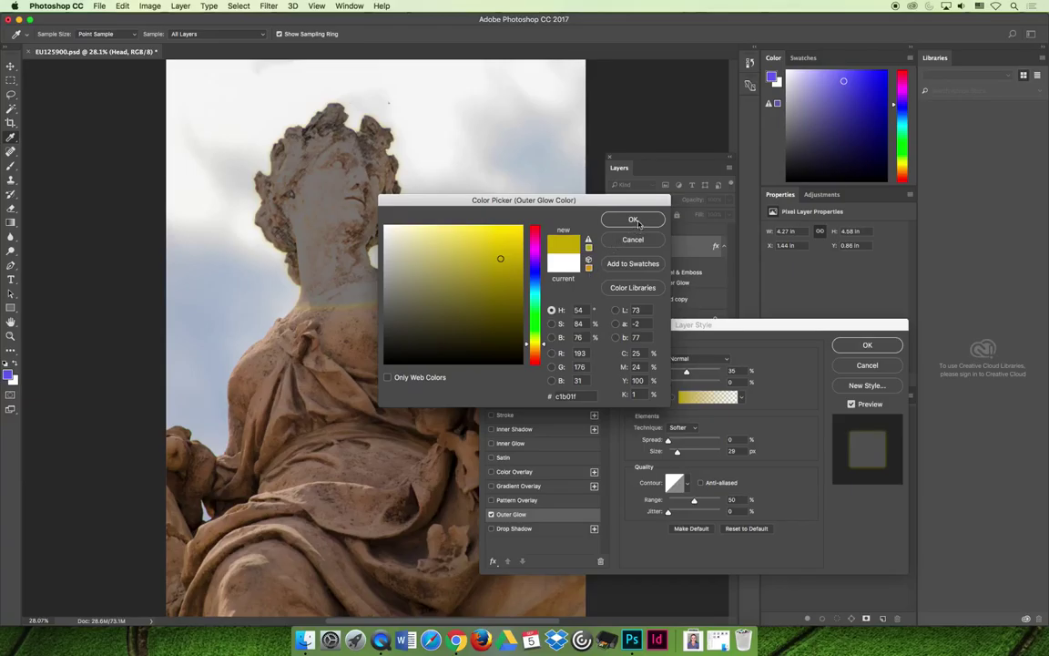
{"action": "left_click", "coordinate": [633, 219]}
Set the Outer Glow to Size 114 px, Spread 30%, with higher opacity.
{"action": "left_click_drag", "start_coordinate": [677, 452], "coordinate": [684, 441]}
{"action": "left_click", "coordinate": [674, 441]}
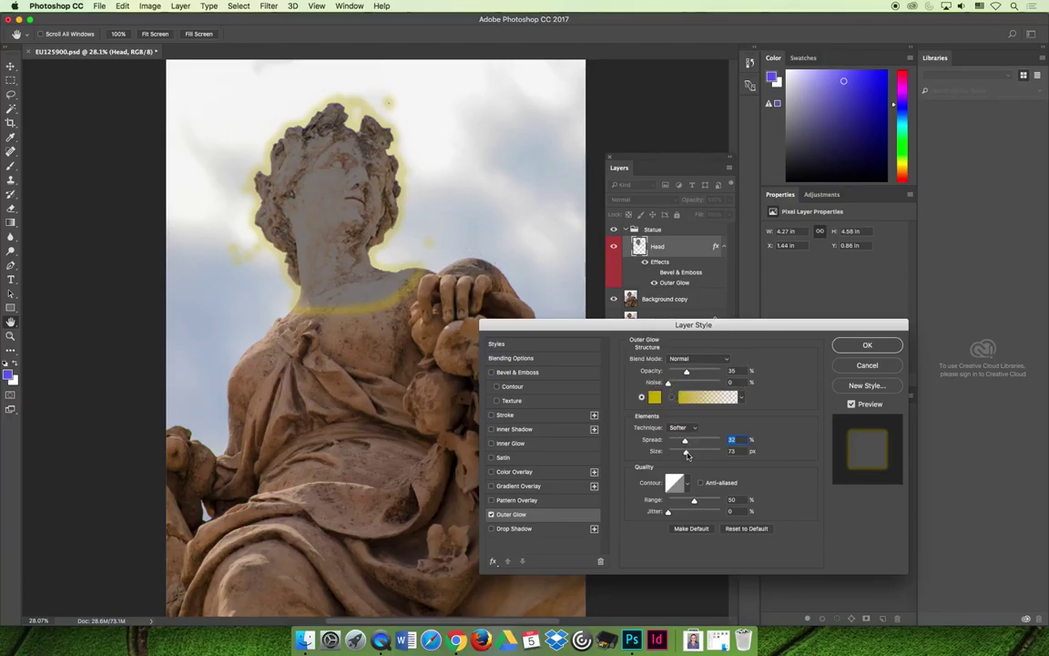
{"action": "left_click_drag", "start_coordinate": [688, 456], "coordinate": [693, 450]}
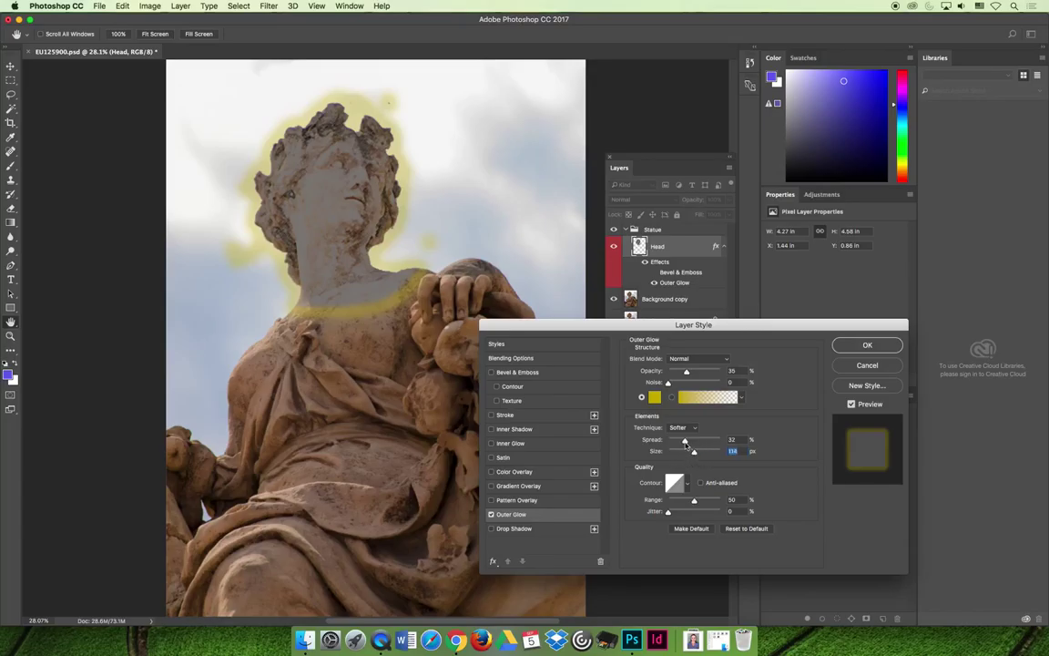
{"action": "left_click_drag", "start_coordinate": [685, 439], "coordinate": [685, 442]}
{"action": "mouse_move", "coordinate": [686, 374]}
{"action": "left_mouse_down"}
{"action": "mouse_move", "coordinate": [704, 371]}
{"action": "mouse_move", "coordinate": [684, 371]}
{"action": "left_mouse_up"}
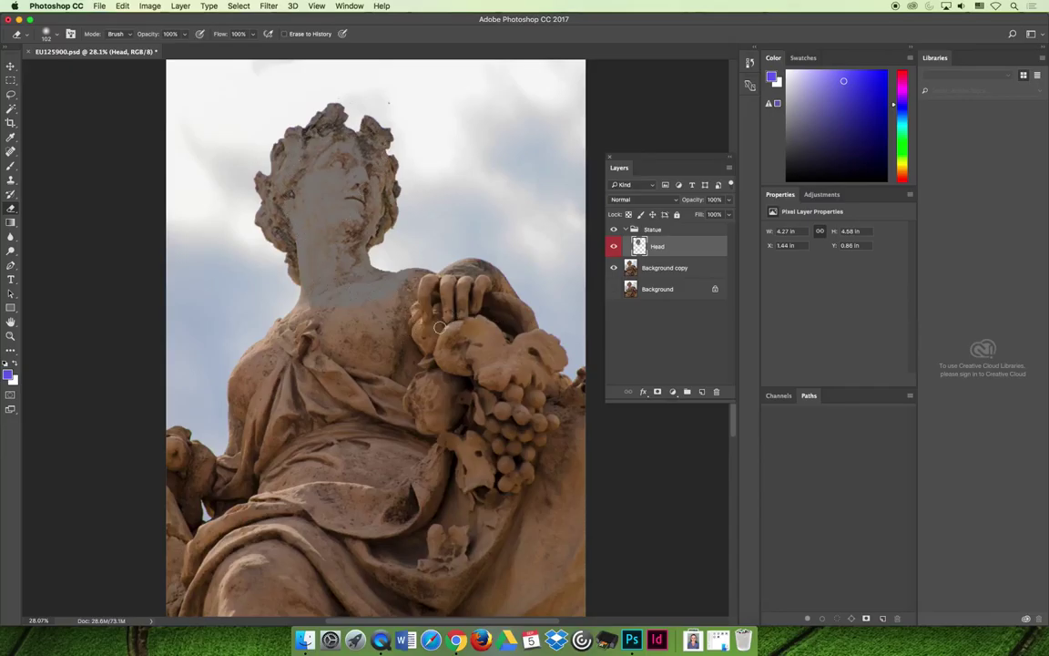
Lower the Head layer's opacity to 64% and deselect the layer.
{"action": "left_click", "coordinate": [728, 214]}
{"action": "left_click_drag", "start_coordinate": [728, 214], "coordinate": [710, 215]}
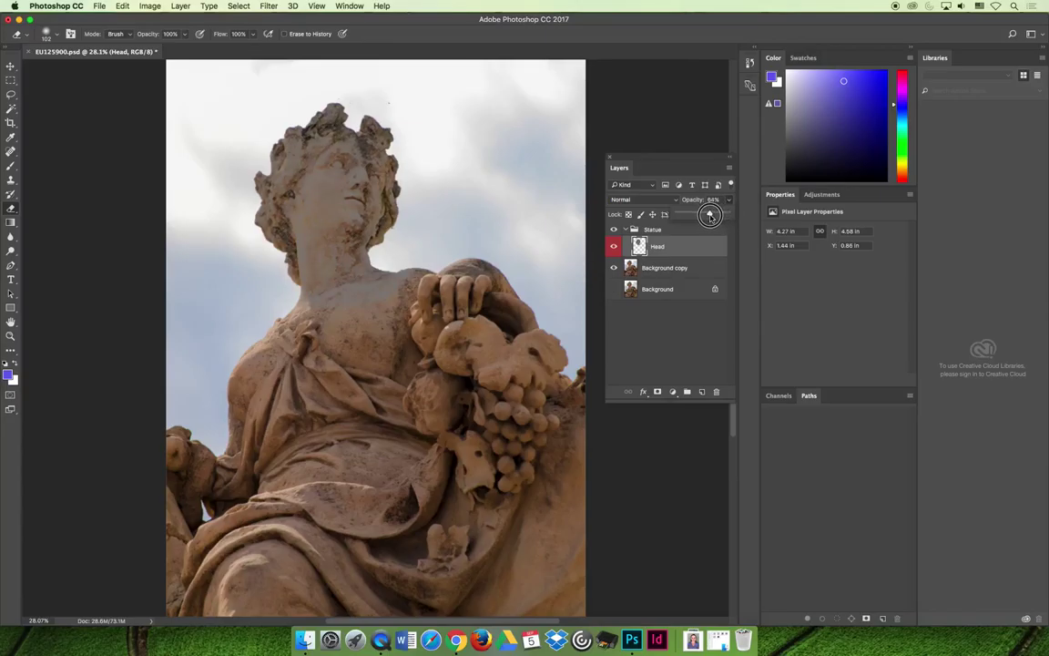
{"action": "left_click_drag", "start_coordinate": [710, 217], "coordinate": [711, 219]}
{"action": "left_click", "coordinate": [671, 364]}
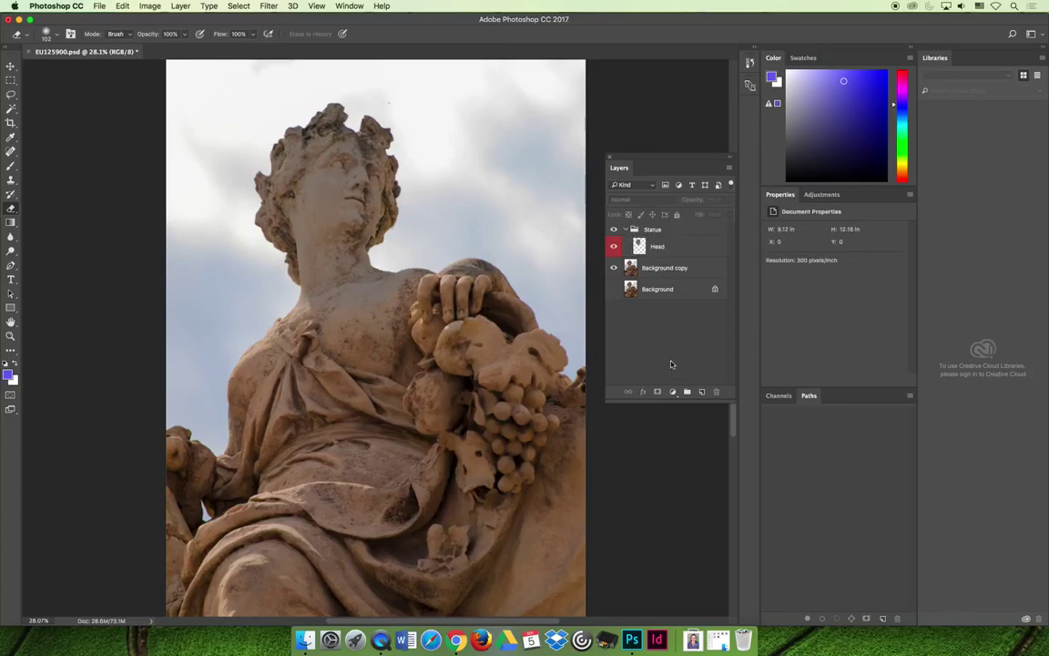
Duplicate Background copy as 'Background copy 2' and hide the Head layer.
{"action": "left_click", "coordinate": [660, 268]}
{"action": "right_click", "coordinate": [656, 268]}
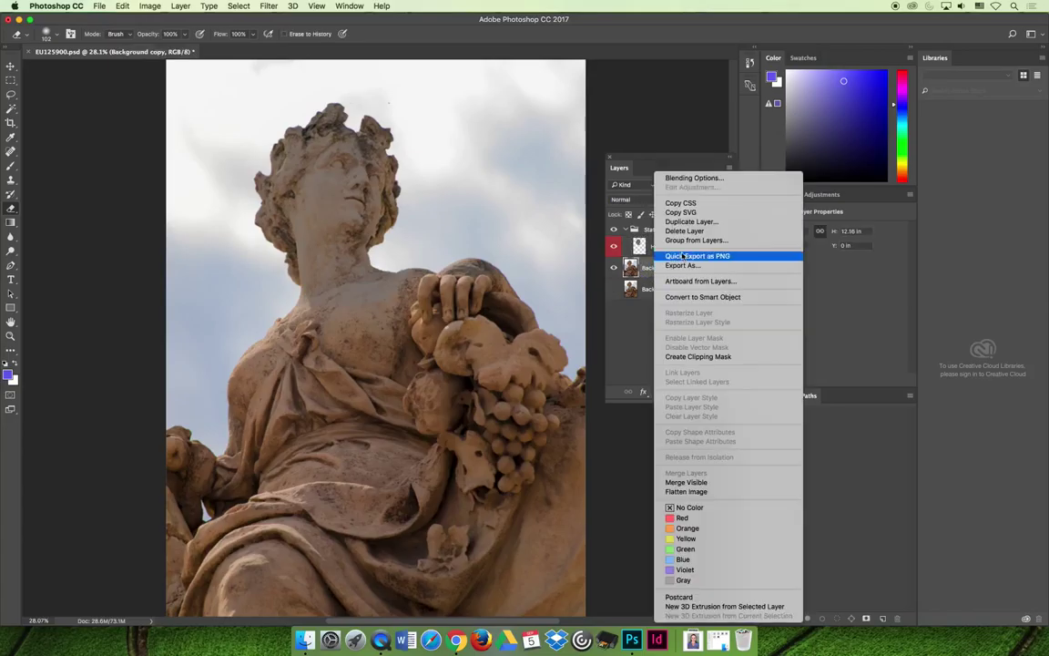
{"action": "left_click", "coordinate": [703, 223]}
{"action": "left_click", "coordinate": [628, 267]}
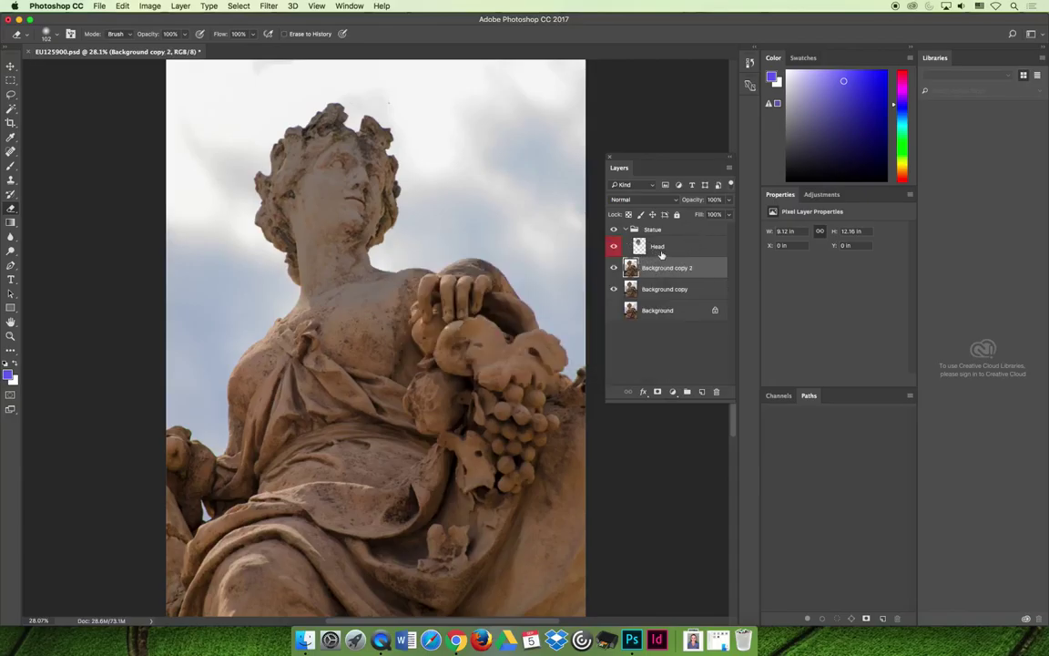
{"action": "left_click", "coordinate": [613, 246]}
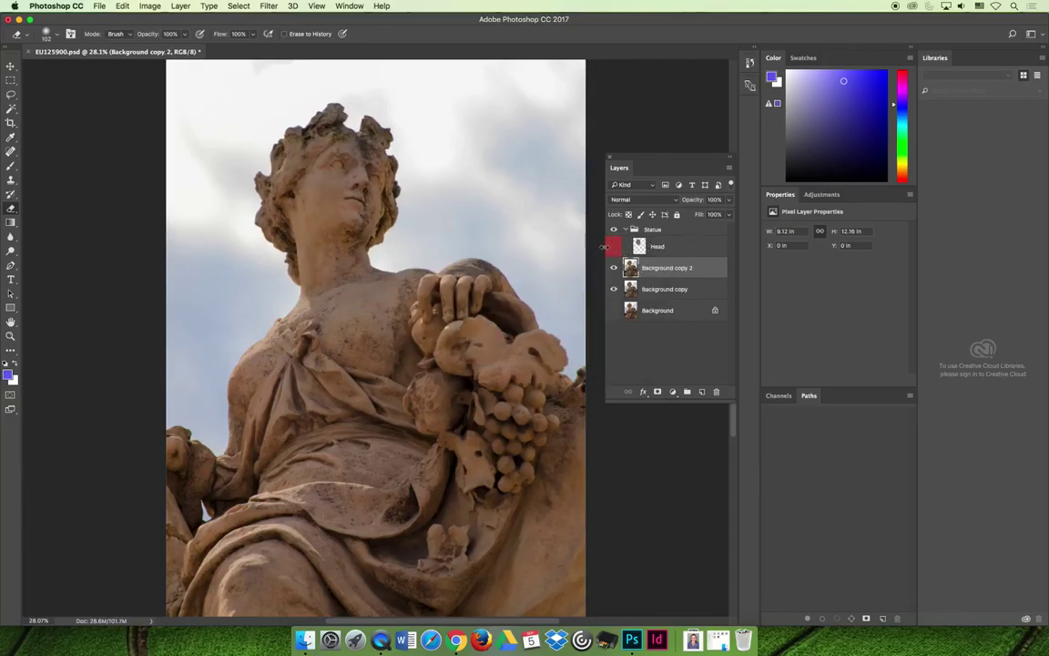
Apply the Colored Pencil filter from the Filter Gallery to Background copy 2.
{"action": "left_click", "coordinate": [266, 5]}
{"action": "mouse_move", "coordinate": [305, 160]}
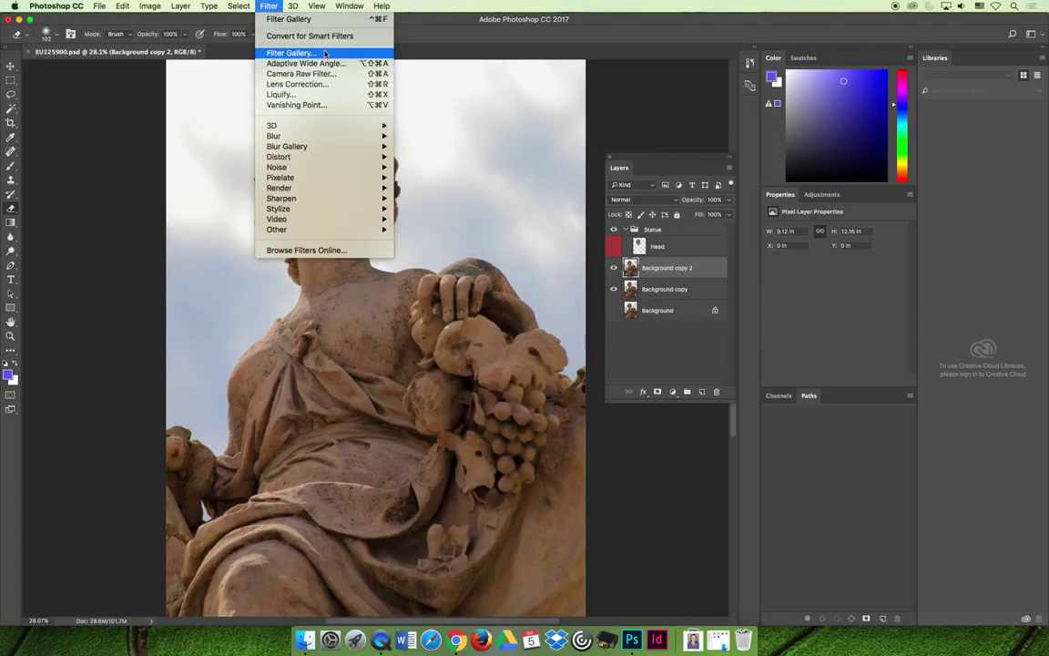
{"action": "left_click", "coordinate": [292, 52]}
{"action": "left_click", "coordinate": [659, 235]}
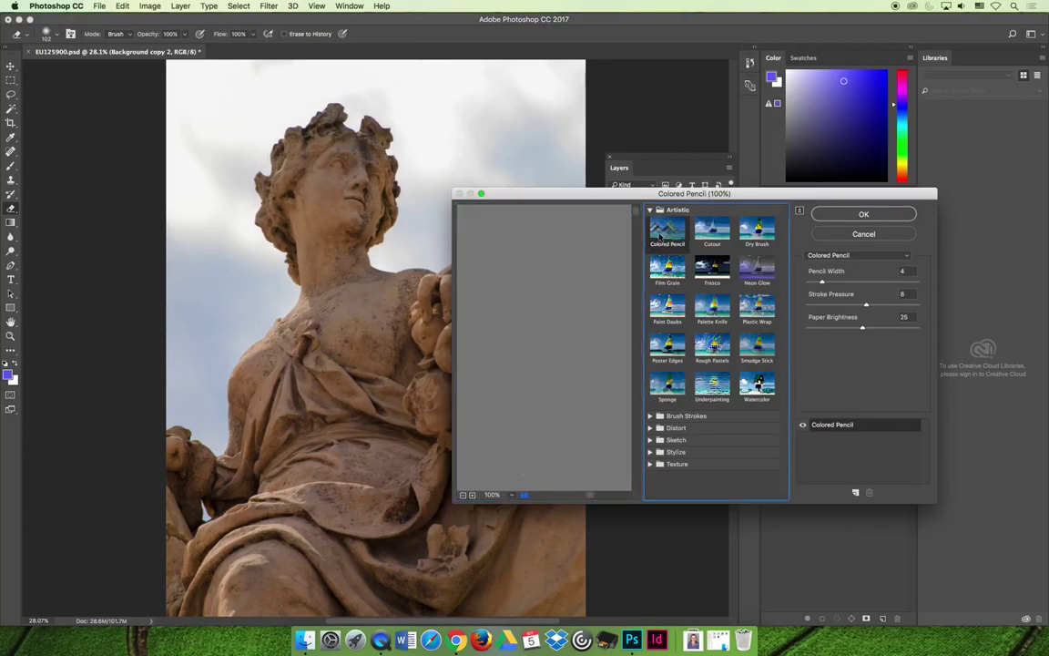
{"action": "left_click", "coordinate": [864, 213]}
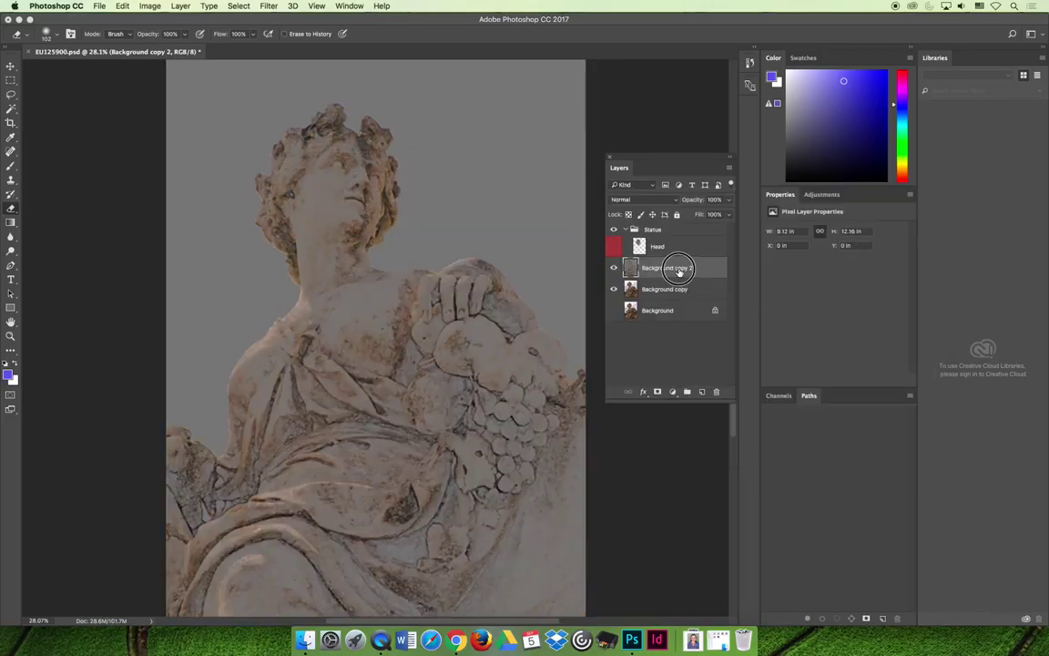
Drag the Colored Pencil layer's opacity down to 51%.
{"action": "left_click", "coordinate": [727, 214]}
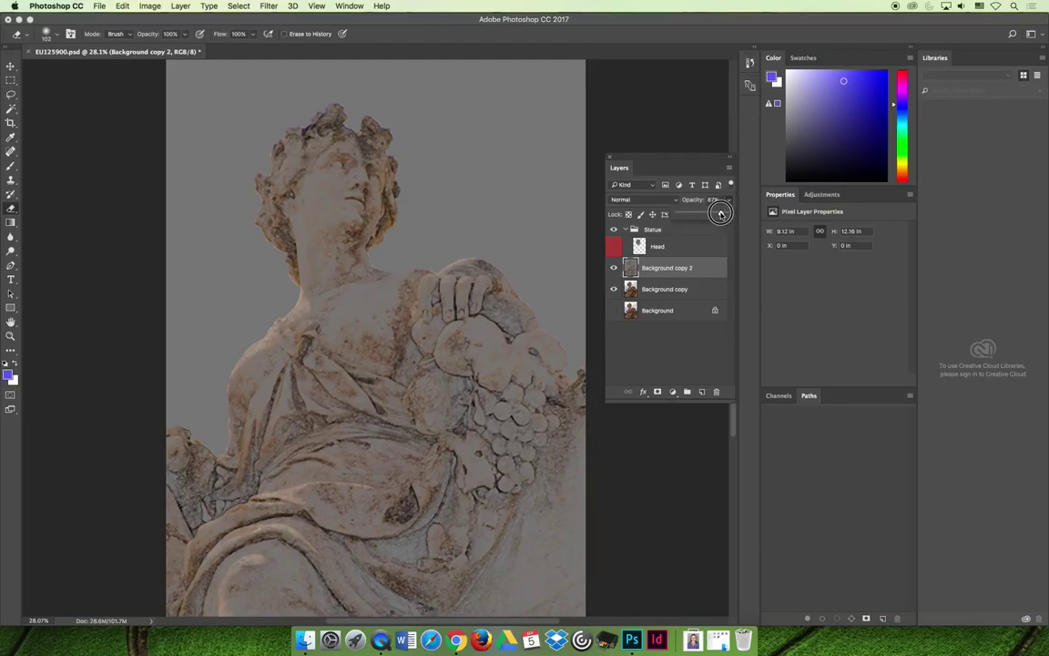
{"action": "left_click_drag", "start_coordinate": [728, 214], "coordinate": [702, 217]}
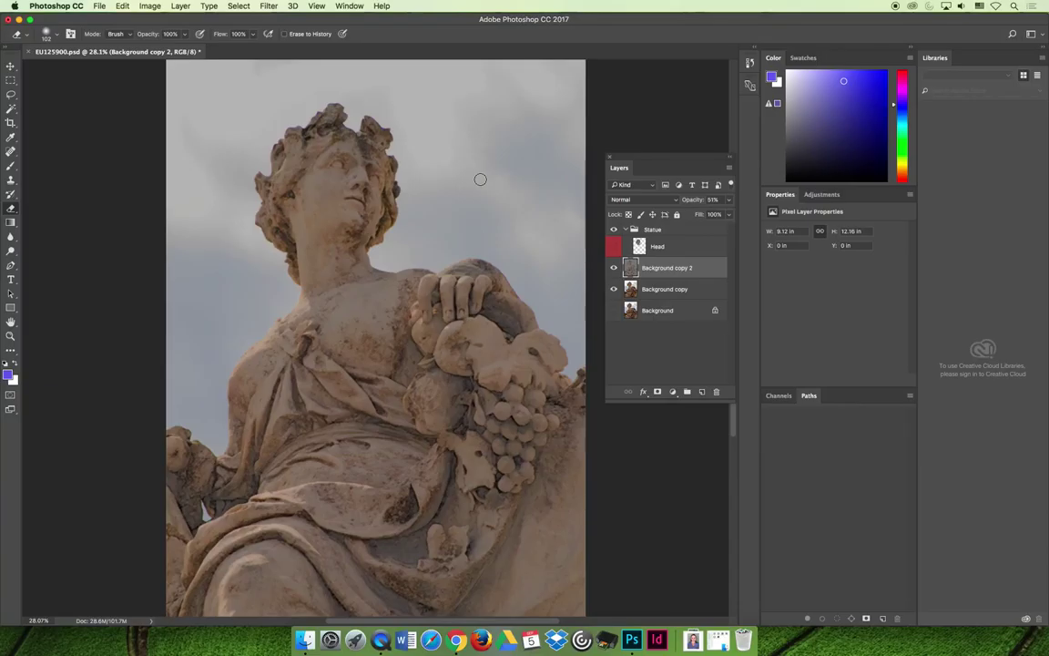
Enlarge the eraser, try one stroke across the sky by the head, then undo it.
{"action": "key", "text": "bracketright"}
{"action": "key", "text": "bracketright"}
{"action": "key", "text": "bracketright"}
{"action": "key", "text": "bracketright"}
{"action": "key", "text": "bracketright"}
{"action": "key", "text": "bracketright"}
{"action": "key", "text": "bracketright"}
{"action": "key", "text": "bracketright"}
{"action": "key", "text": "bracketright"}
{"action": "key", "text": "bracketright"}
{"action": "key", "text": "bracketright"}
{"action": "key", "text": "bracketright"}
{"action": "key", "text": "bracketright"}
{"action": "mouse_move", "coordinate": [443, 99]}
{"action": "left_mouse_down"}
{"action": "mouse_move", "coordinate": [585, 245]}
{"action": "mouse_move", "coordinate": [415, 156]}
{"action": "mouse_move", "coordinate": [415, 82]}
{"action": "mouse_move", "coordinate": [562, 132]}
{"action": "mouse_move", "coordinate": [421, 253]}
{"action": "mouse_move", "coordinate": [605, 315]}
{"action": "mouse_move", "coordinate": [589, 127]}
{"action": "left_mouse_up"}
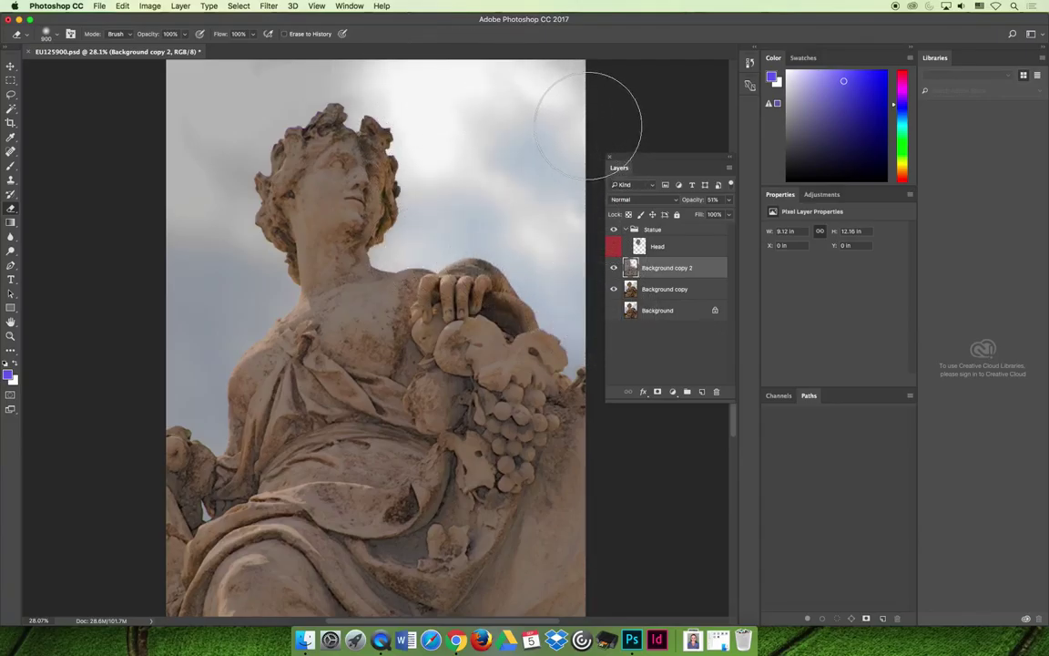
{"action": "key", "text": "super+z"}
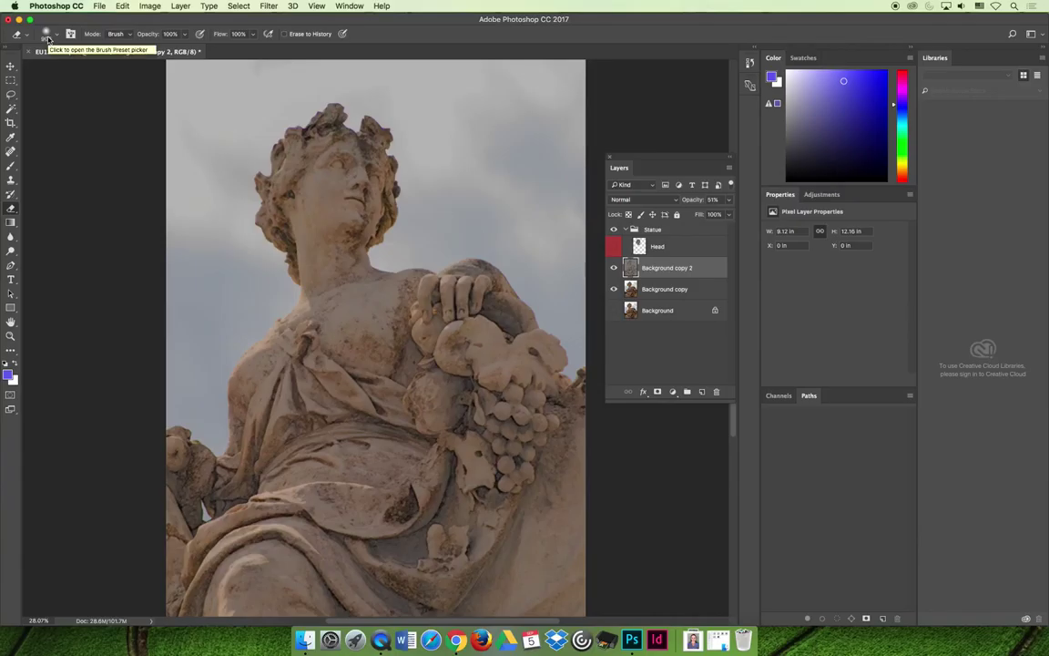
Set Eraser opacity to 35% and brush over the sky near the head, left edge and grapes.
{"action": "left_click", "coordinate": [187, 34]}
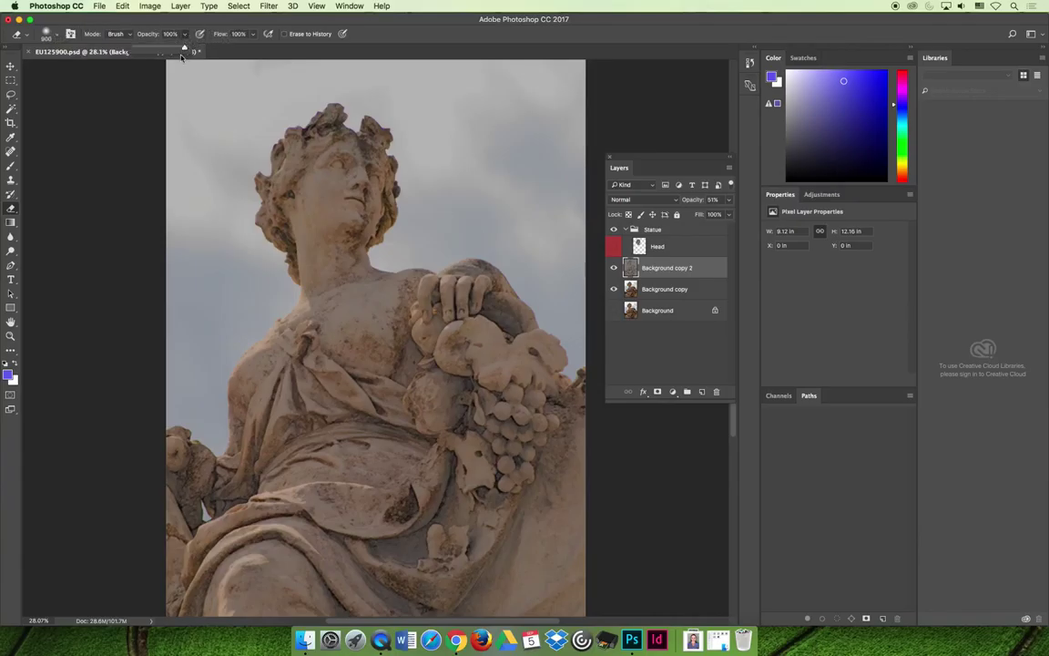
{"action": "left_click_drag", "start_coordinate": [161, 49], "coordinate": [151, 47]}
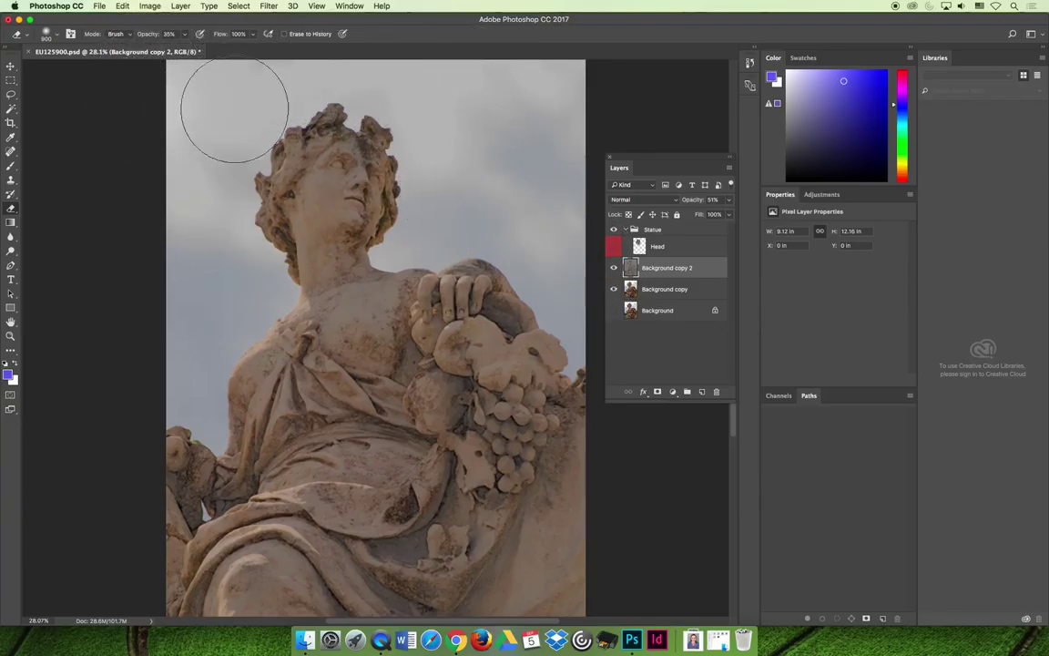
{"action": "mouse_move", "coordinate": [574, 216]}
{"action": "left_mouse_down"}
{"action": "mouse_move", "coordinate": [530, 179]}
{"action": "mouse_move", "coordinate": [565, 226]}
{"action": "mouse_move", "coordinate": [563, 254]}
{"action": "mouse_move", "coordinate": [482, 218]}
{"action": "mouse_move", "coordinate": [534, 160]}
{"action": "mouse_move", "coordinate": [452, 118]}
{"action": "mouse_move", "coordinate": [428, 85]}
{"action": "mouse_move", "coordinate": [569, 94]}
{"action": "left_mouse_up"}
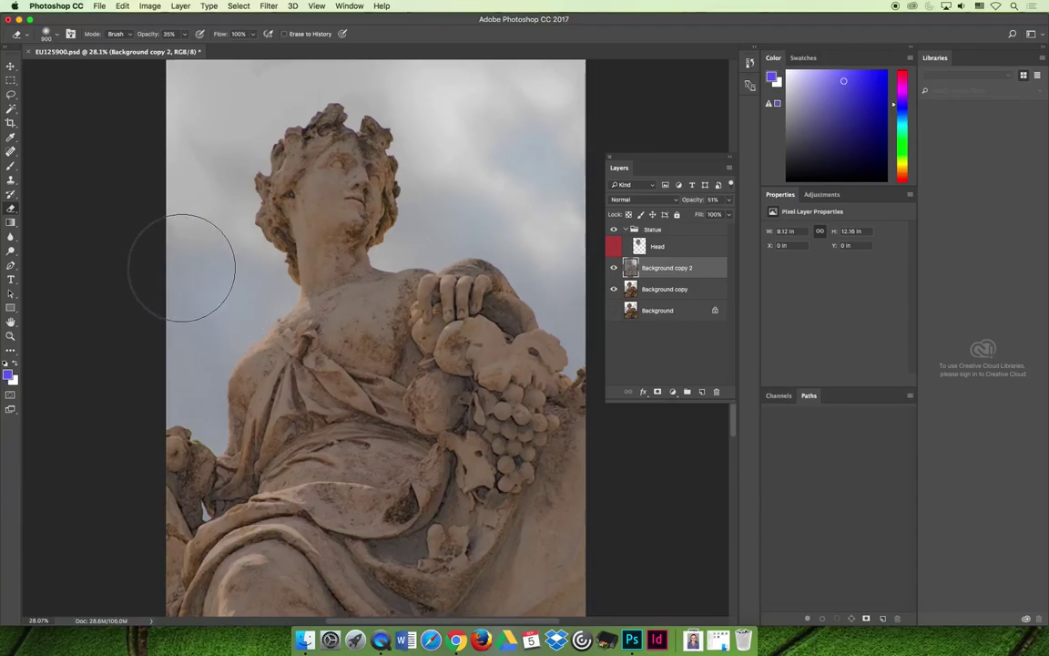
{"action": "mouse_move", "coordinate": [181, 268]}
{"action": "left_mouse_down"}
{"action": "mouse_move", "coordinate": [204, 229]}
{"action": "mouse_move", "coordinate": [182, 199]}
{"action": "mouse_move", "coordinate": [185, 135]}
{"action": "mouse_move", "coordinate": [251, 93]}
{"action": "mouse_move", "coordinate": [216, 101]}
{"action": "left_mouse_up"}
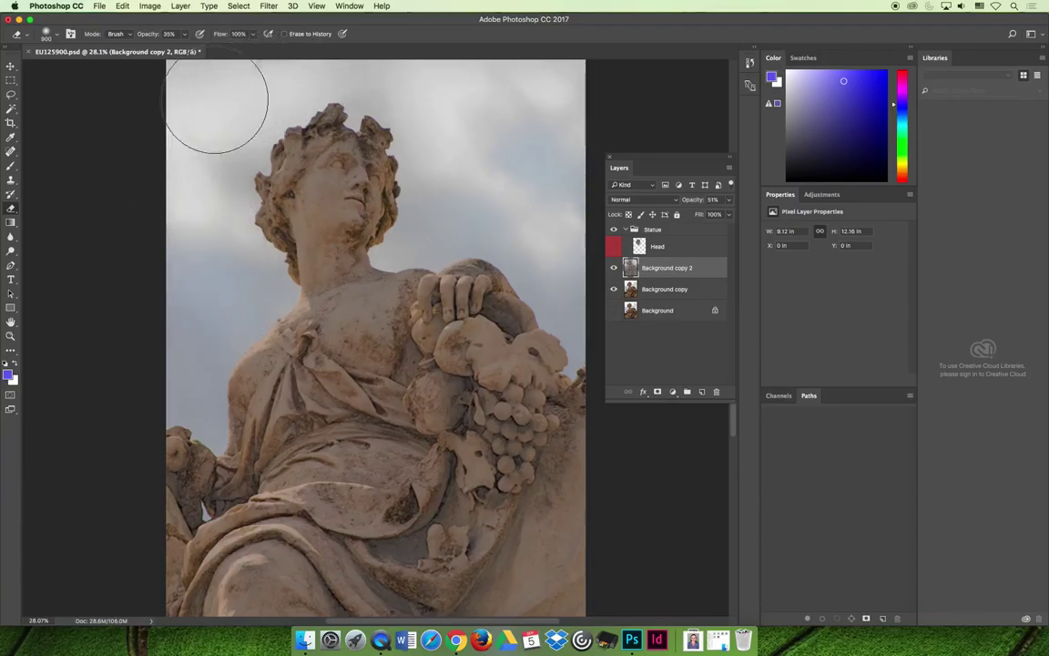
{"action": "mouse_move", "coordinate": [428, 434]}
{"action": "left_mouse_down"}
{"action": "mouse_move", "coordinate": [487, 398]}
{"action": "mouse_move", "coordinate": [489, 473]}
{"action": "mouse_move", "coordinate": [542, 510]}
{"action": "mouse_move", "coordinate": [567, 487]}
{"action": "mouse_move", "coordinate": [406, 430]}
{"action": "mouse_move", "coordinate": [294, 308]}
{"action": "mouse_move", "coordinate": [347, 401]}
{"action": "mouse_move", "coordinate": [281, 468]}
{"action": "mouse_move", "coordinate": [312, 523]}
{"action": "mouse_move", "coordinate": [604, 534]}
{"action": "mouse_move", "coordinate": [492, 387]}
{"action": "mouse_move", "coordinate": [489, 406]}
{"action": "mouse_move", "coordinate": [465, 400]}
{"action": "mouse_move", "coordinate": [158, 511]}
{"action": "mouse_move", "coordinate": [187, 496]}
{"action": "mouse_move", "coordinate": [182, 447]}
{"action": "mouse_move", "coordinate": [196, 492]}
{"action": "mouse_move", "coordinate": [488, 511]}
{"action": "mouse_move", "coordinate": [562, 485]}
{"action": "mouse_move", "coordinate": [504, 433]}
{"action": "mouse_move", "coordinate": [514, 504]}
{"action": "mouse_move", "coordinate": [534, 455]}
{"action": "mouse_move", "coordinate": [492, 421]}
{"action": "mouse_move", "coordinate": [458, 332]}
{"action": "mouse_move", "coordinate": [447, 444]}
{"action": "left_mouse_up"}
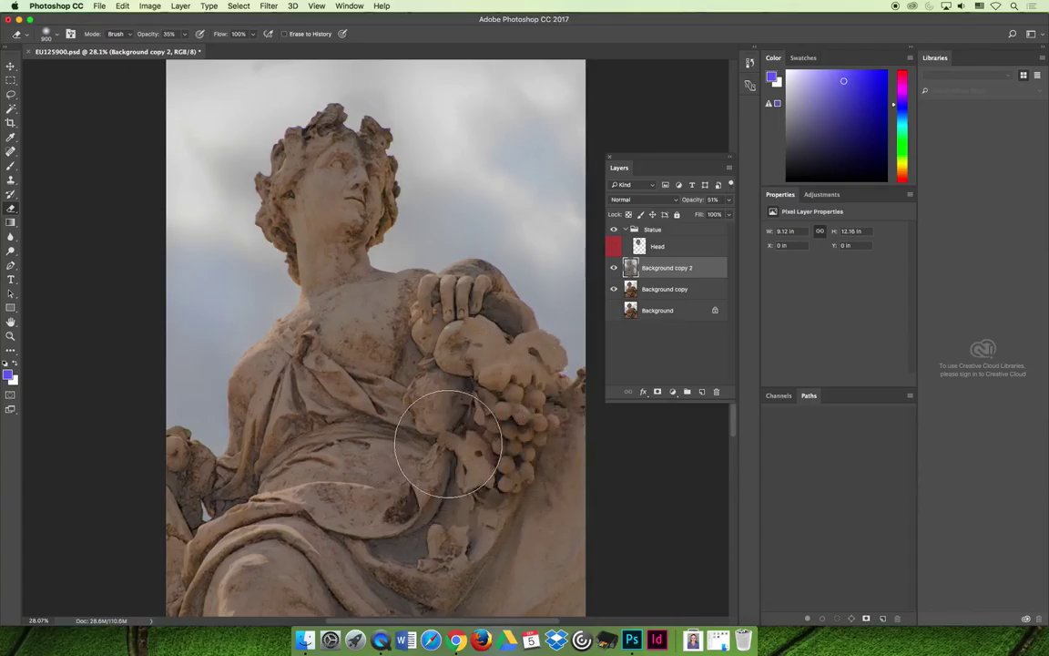
Hide Background copy, raise the layer to 100%, erase its lower right, then lower opacity to 53%.
{"action": "left_click", "coordinate": [613, 290]}
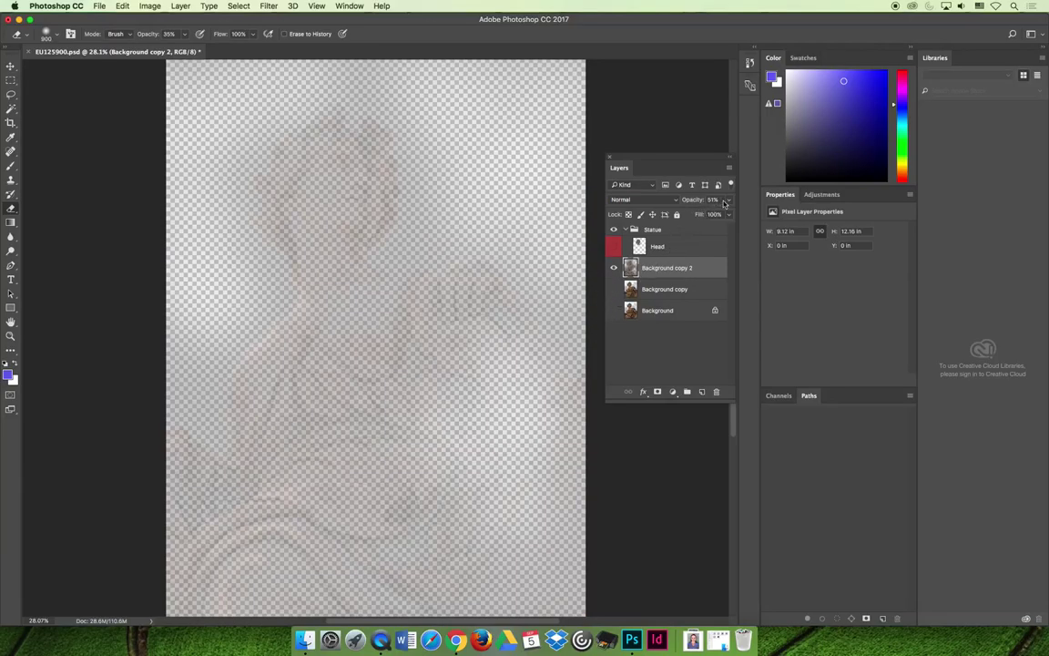
{"action": "left_click", "coordinate": [730, 201]}
{"action": "left_click_drag", "start_coordinate": [697, 213], "coordinate": [727, 213]}
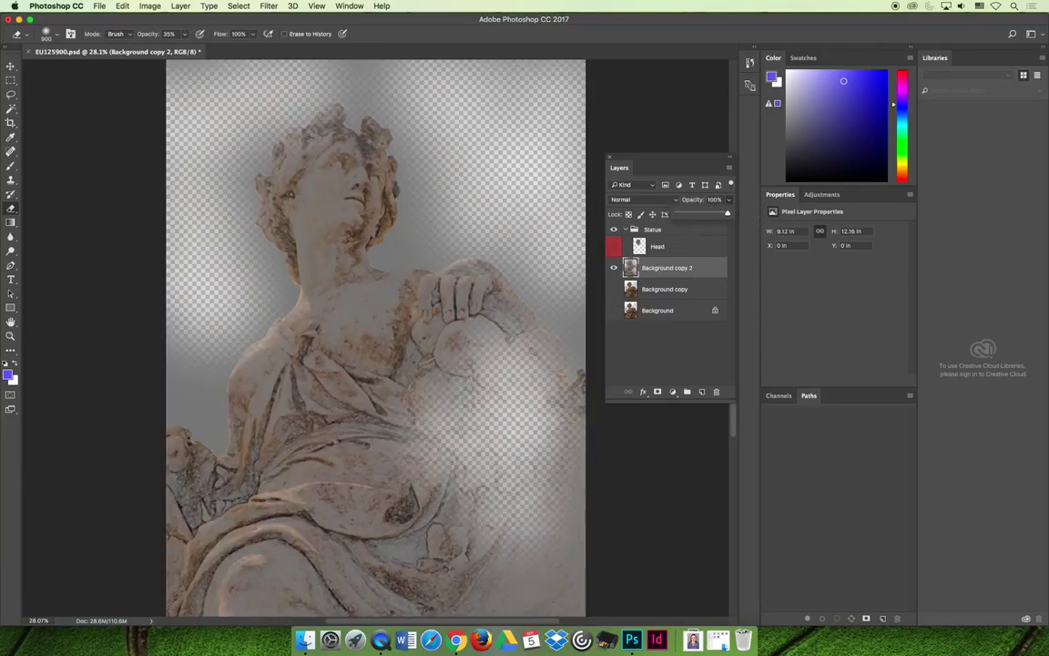
{"action": "mouse_move", "coordinate": [480, 428]}
{"action": "left_mouse_down"}
{"action": "mouse_move", "coordinate": [464, 353]}
{"action": "mouse_move", "coordinate": [410, 310]}
{"action": "left_mouse_up"}
{"action": "left_click_drag", "start_coordinate": [726, 215], "coordinate": [711, 213]}
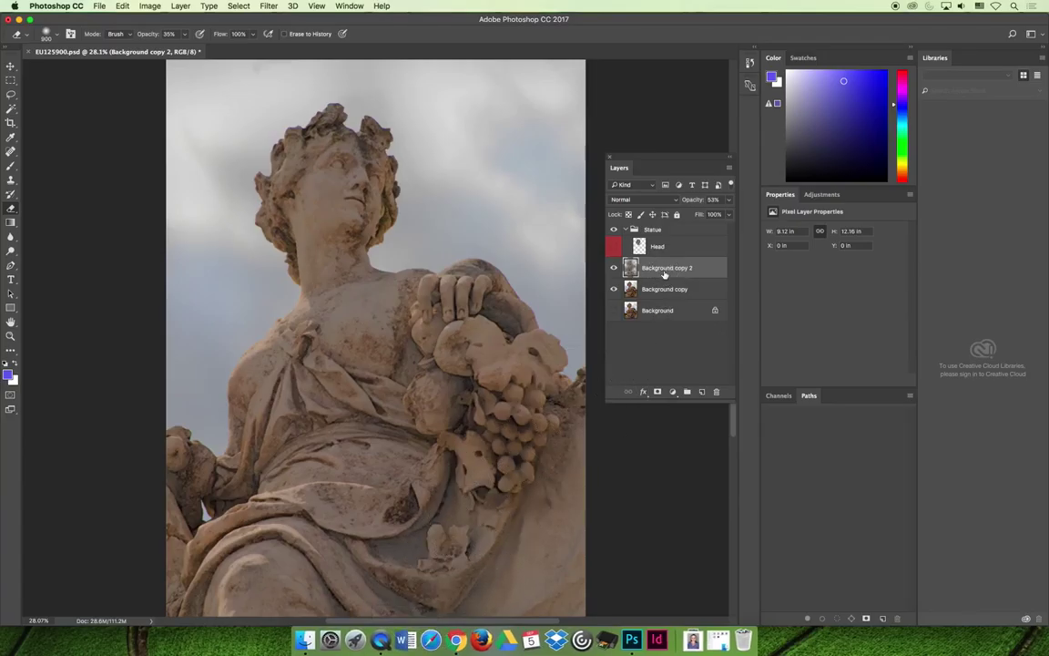
Delete Background copy 2, then duplicate Background copy as a new Background copy 2.
{"action": "left_click", "coordinate": [716, 392]}
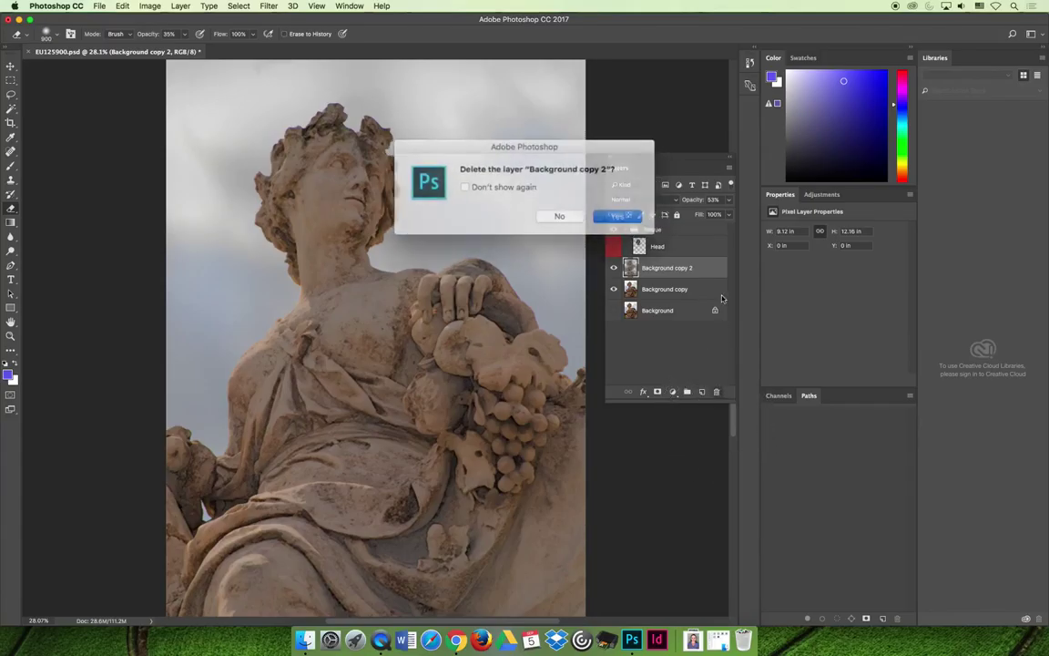
{"action": "left_click", "coordinate": [608, 212]}
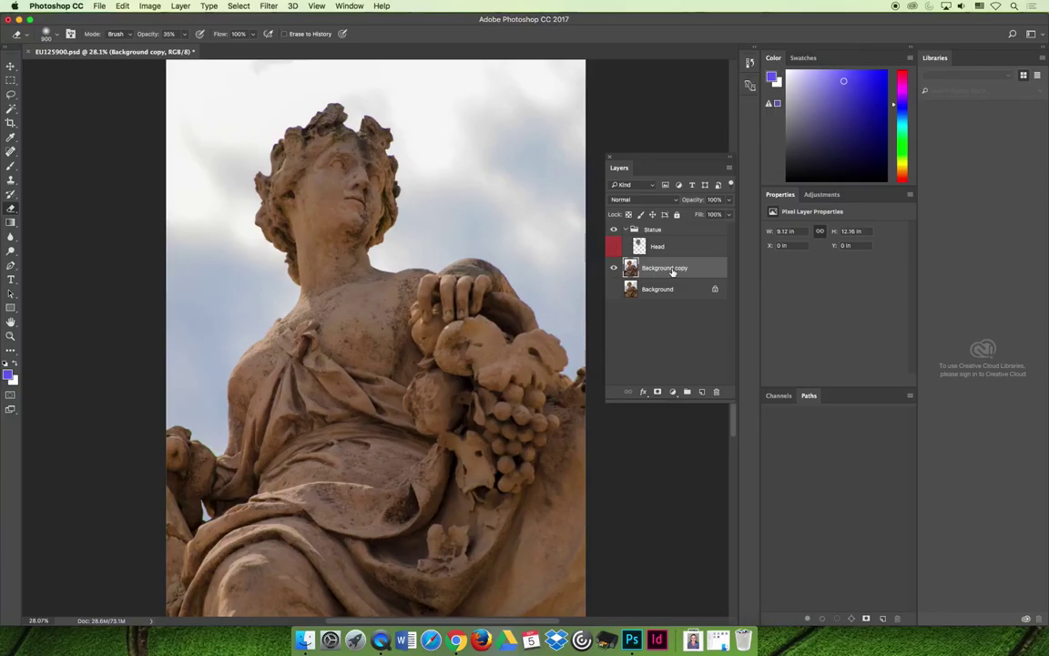
{"action": "right_click", "coordinate": [657, 268]}
{"action": "left_click", "coordinate": [637, 226]}
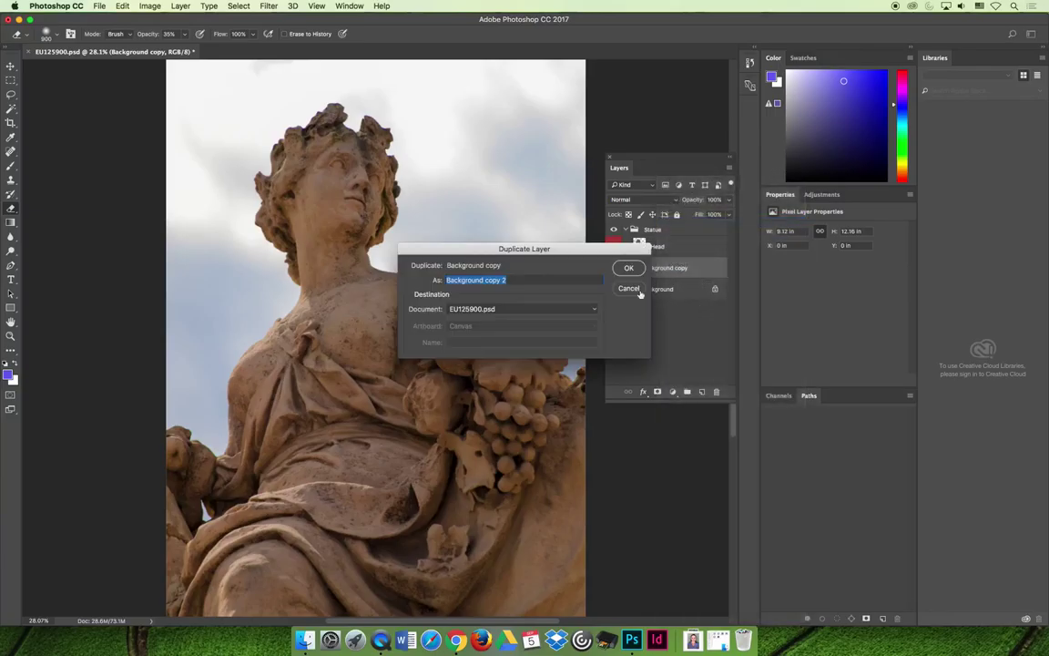
{"action": "left_click", "coordinate": [628, 268]}
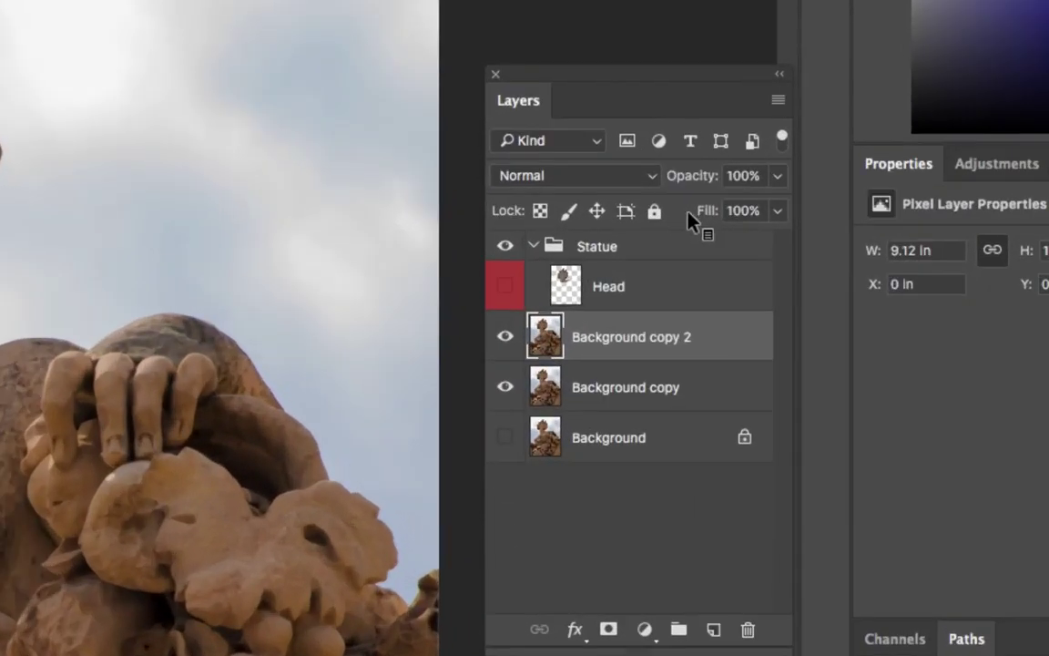
{"action": "left_click", "coordinate": [652, 179]}
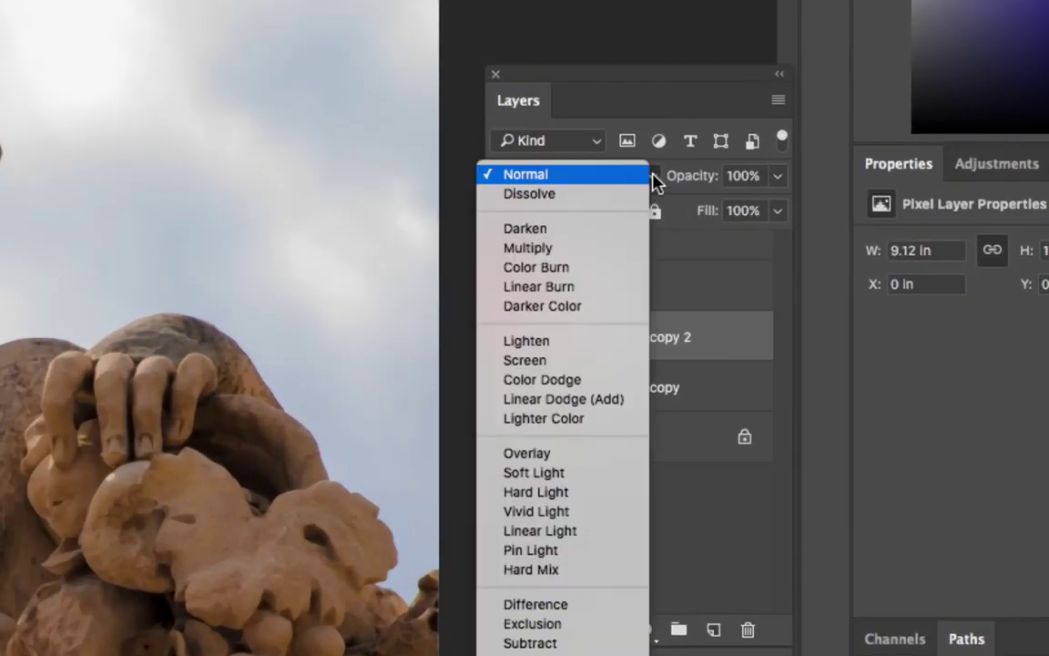
{"action": "left_click", "coordinate": [705, 510]}
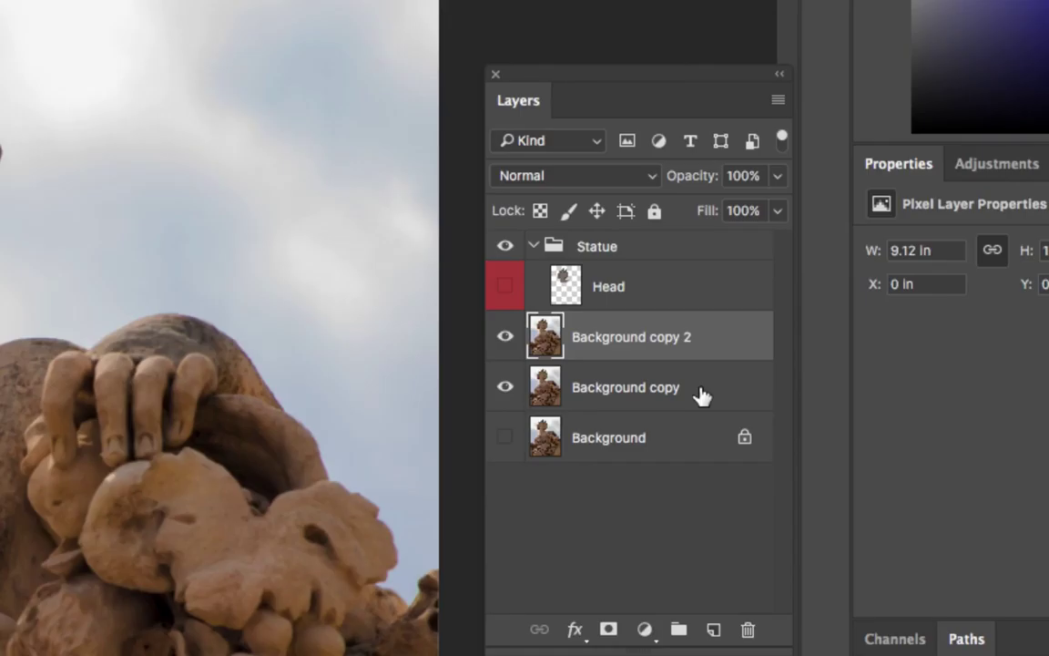
{"action": "left_click_drag", "start_coordinate": [701, 396], "coordinate": [689, 377]}
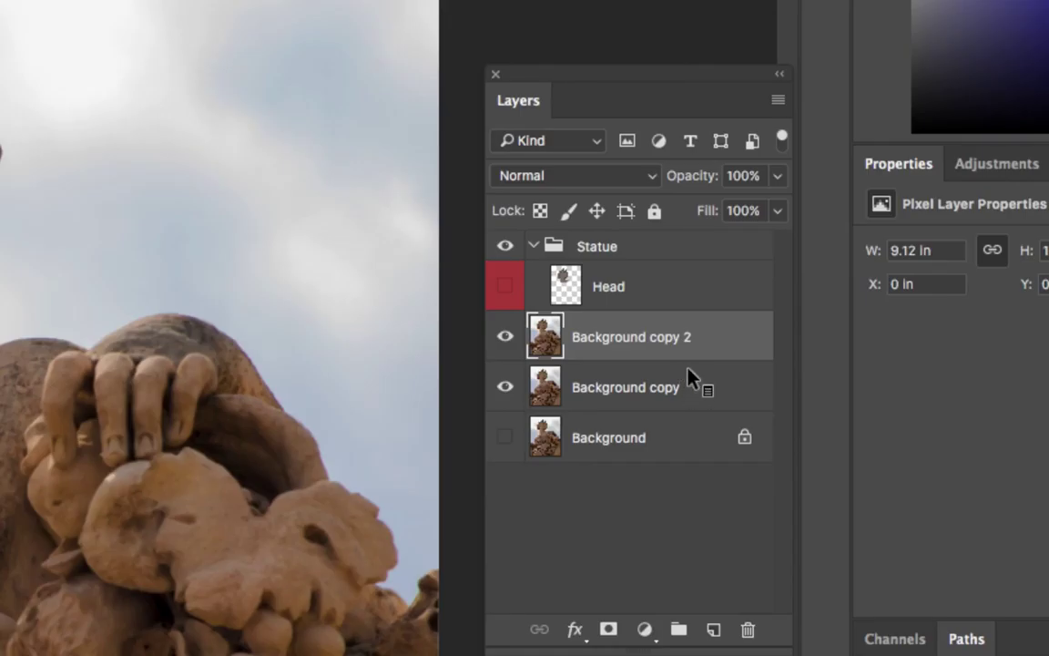